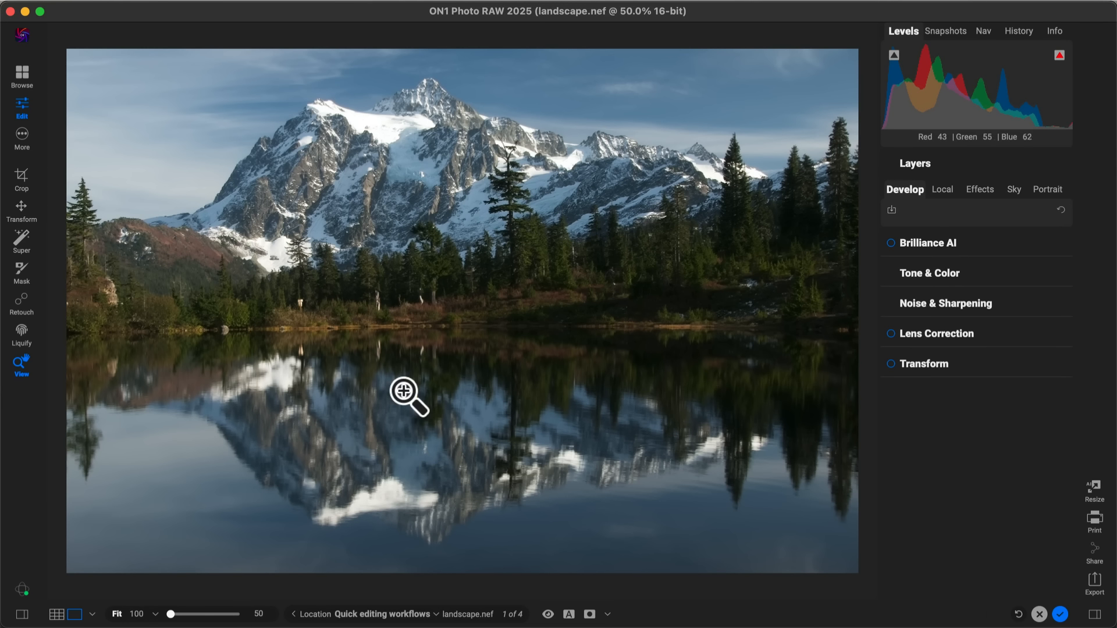
Straighten the landscape photo with the crop Level tool along the lake's far shoreline and apply the crop
key("c")
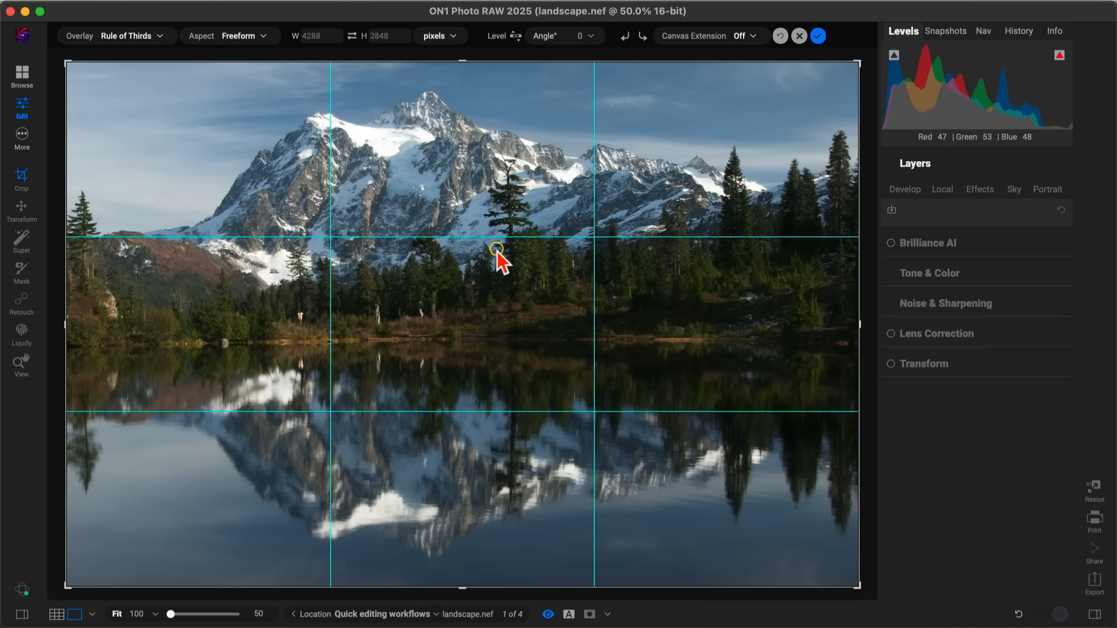
left_click(518, 36)
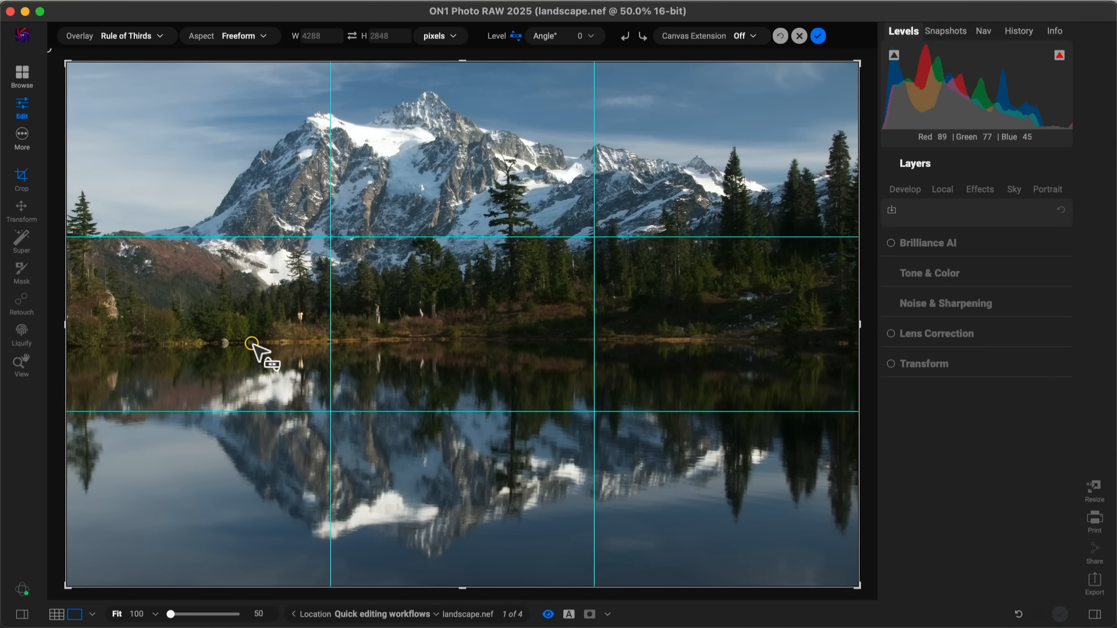
left_click_drag(251, 343, 830, 342)
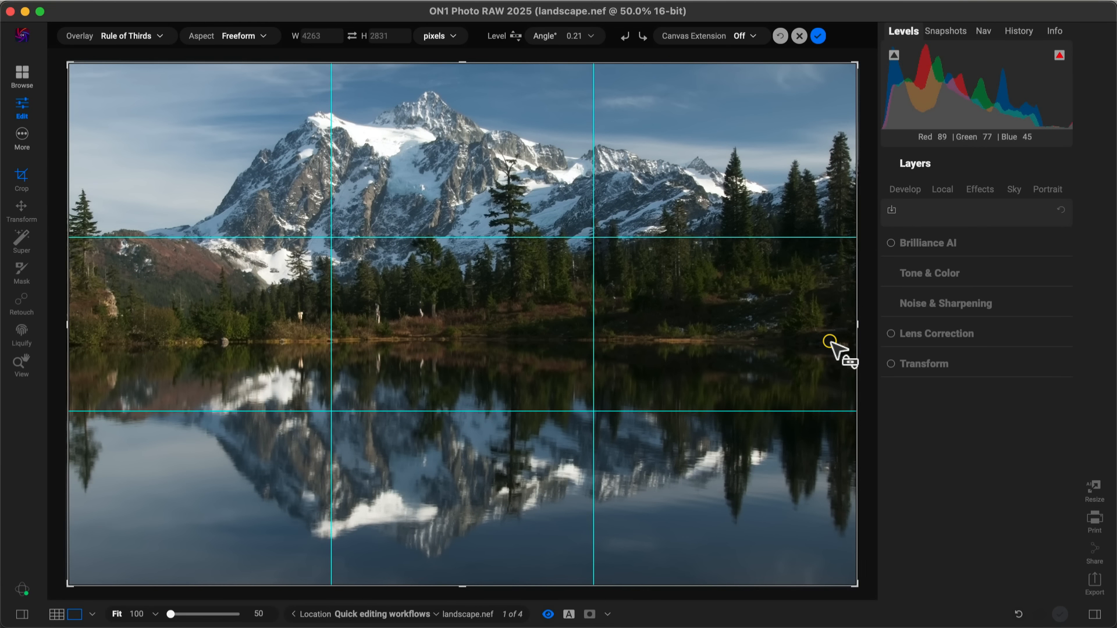
key("Return")
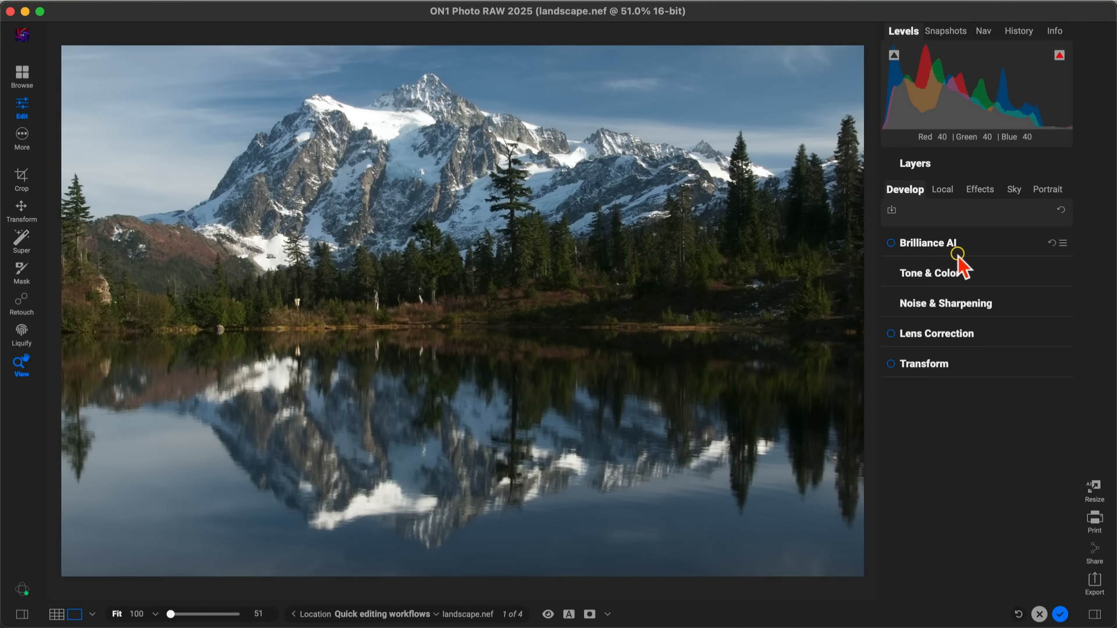
Enable Brilliance AI on the landscape photo and review the Tone & Color values it applies
left_click(986, 243)
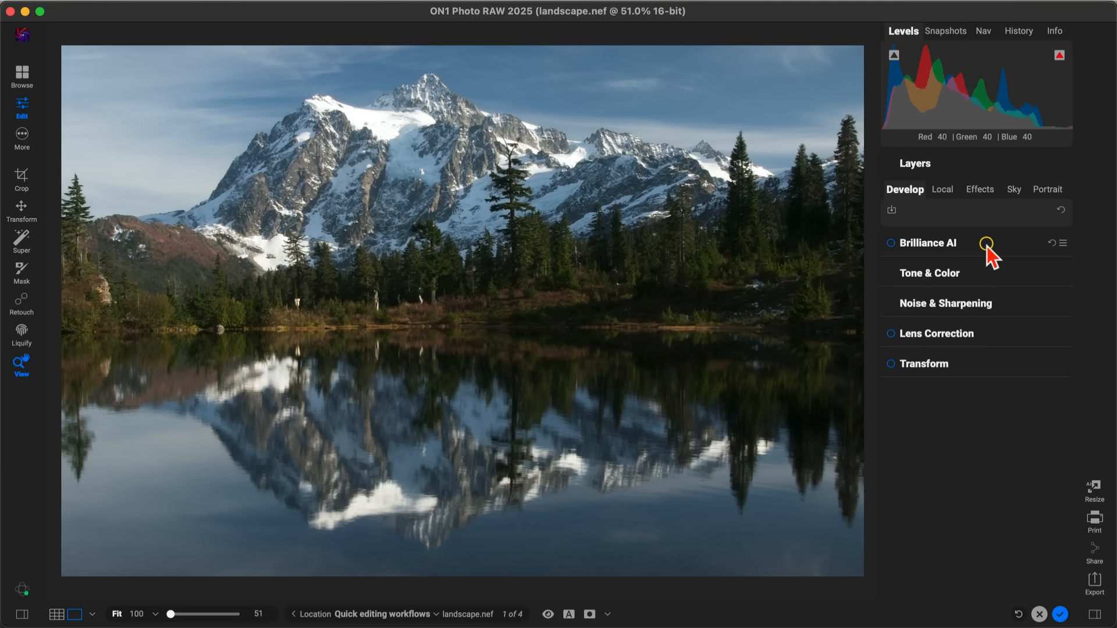
left_click(907, 190)
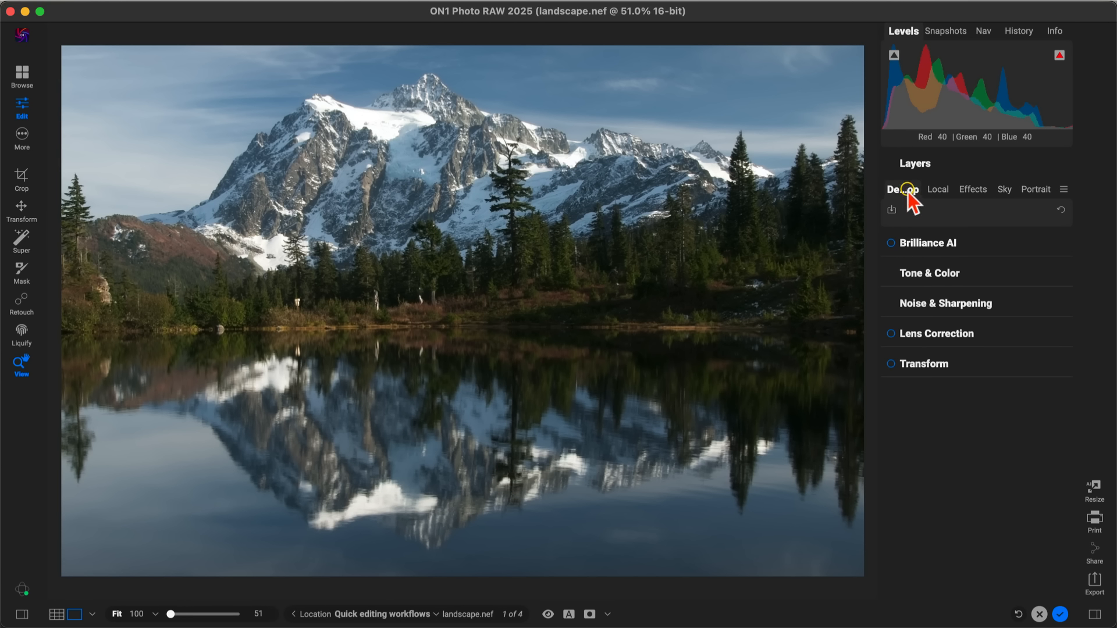
left_click(891, 243)
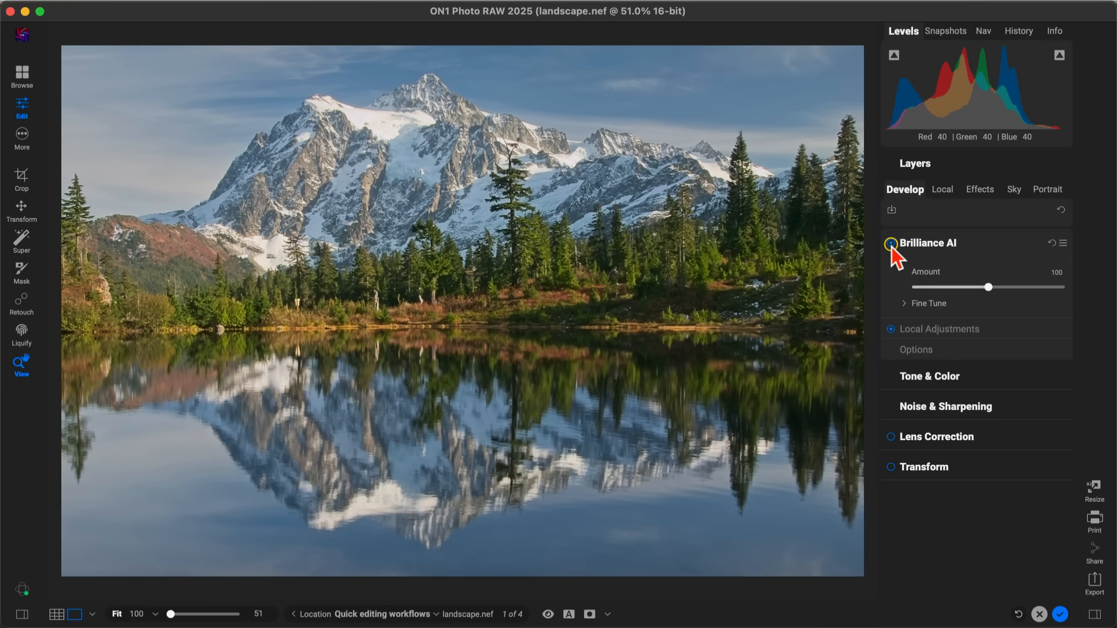
left_click(990, 378)
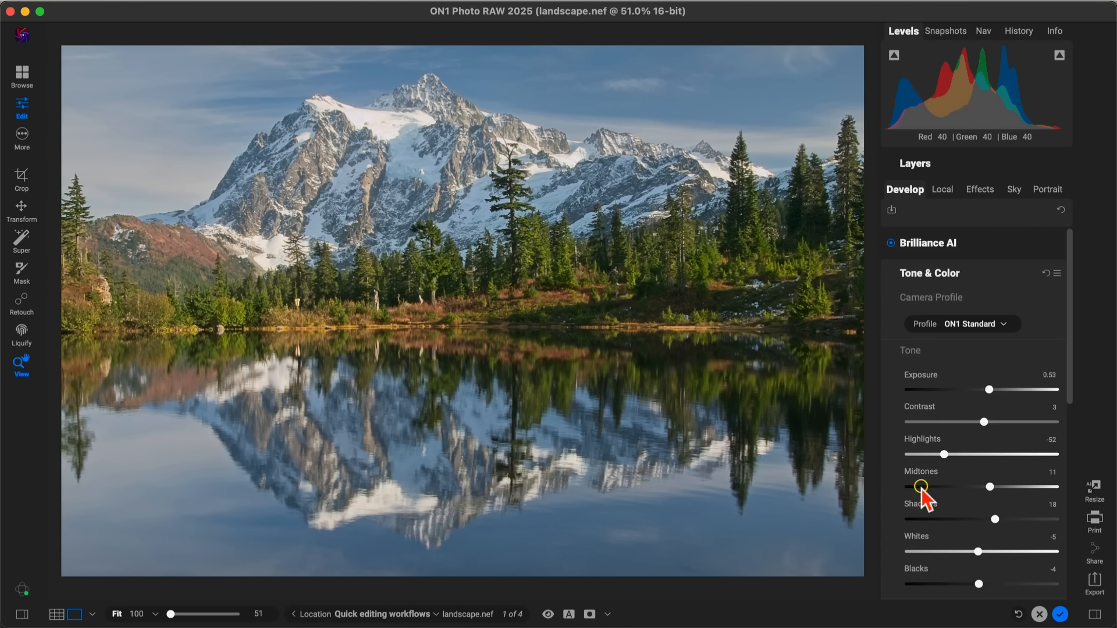
left_click(981, 244)
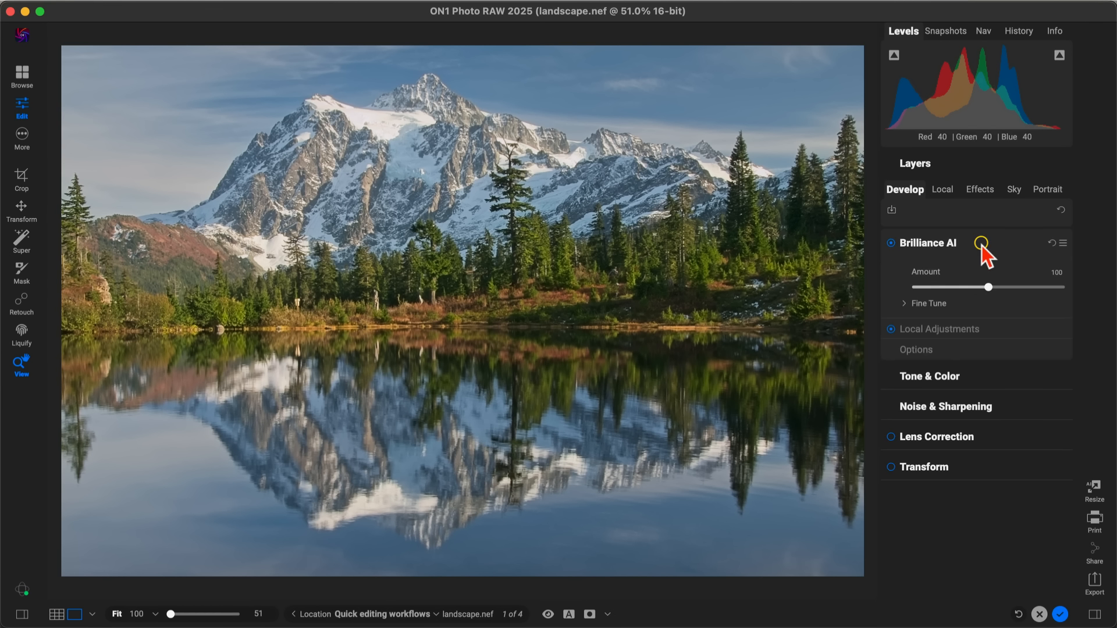
In Brilliance AI's local adjustments, set the Sky region to 64 and the Water region to 59
left_click(988, 328)
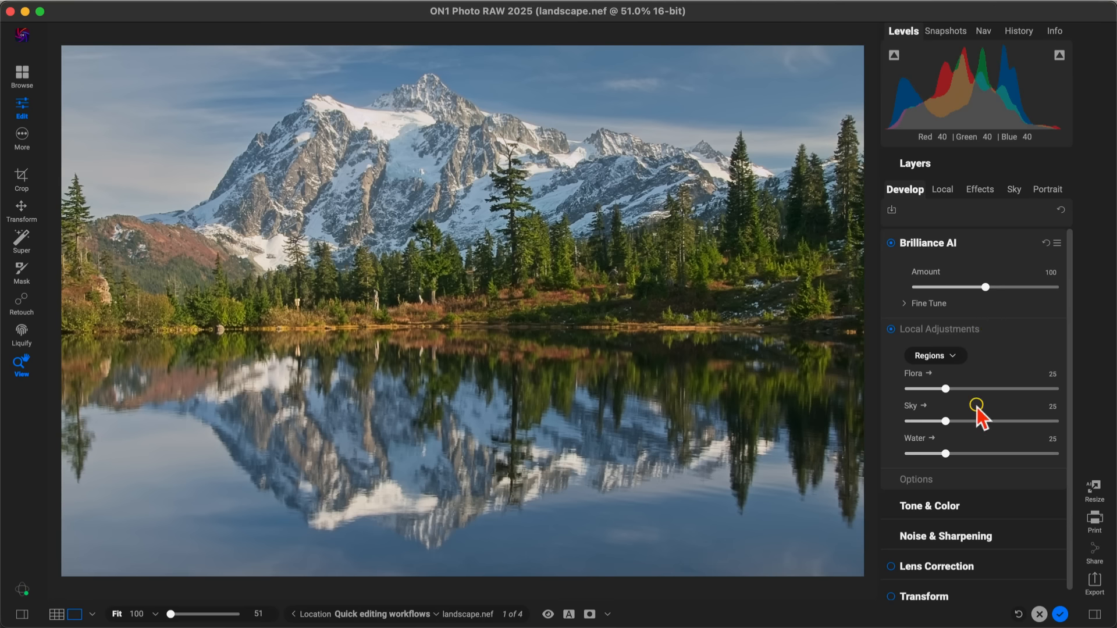
left_click_drag(946, 422, 1000, 422)
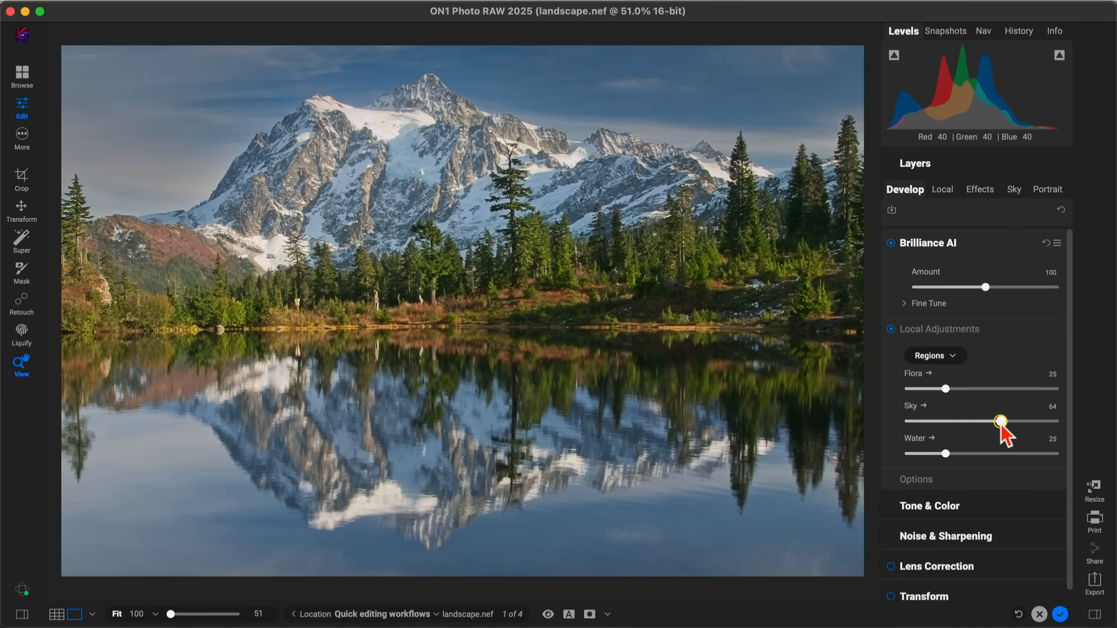
left_click_drag(946, 453, 994, 454)
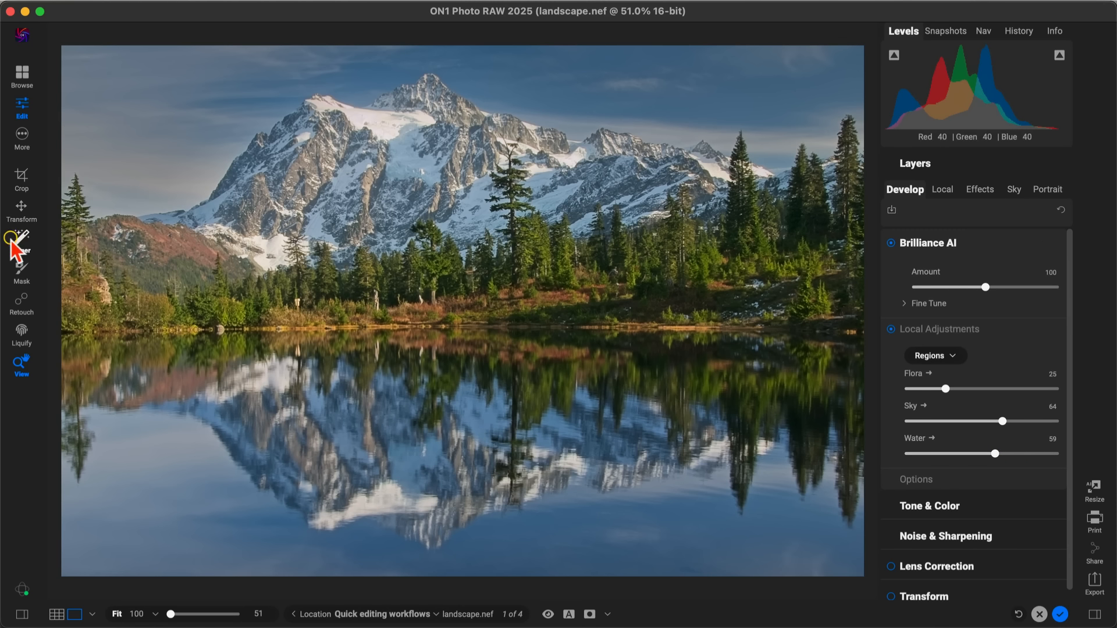
Use Super Select to apply the Glow filter's Darker style to the lake water, and compare it off and on
left_click(25, 233)
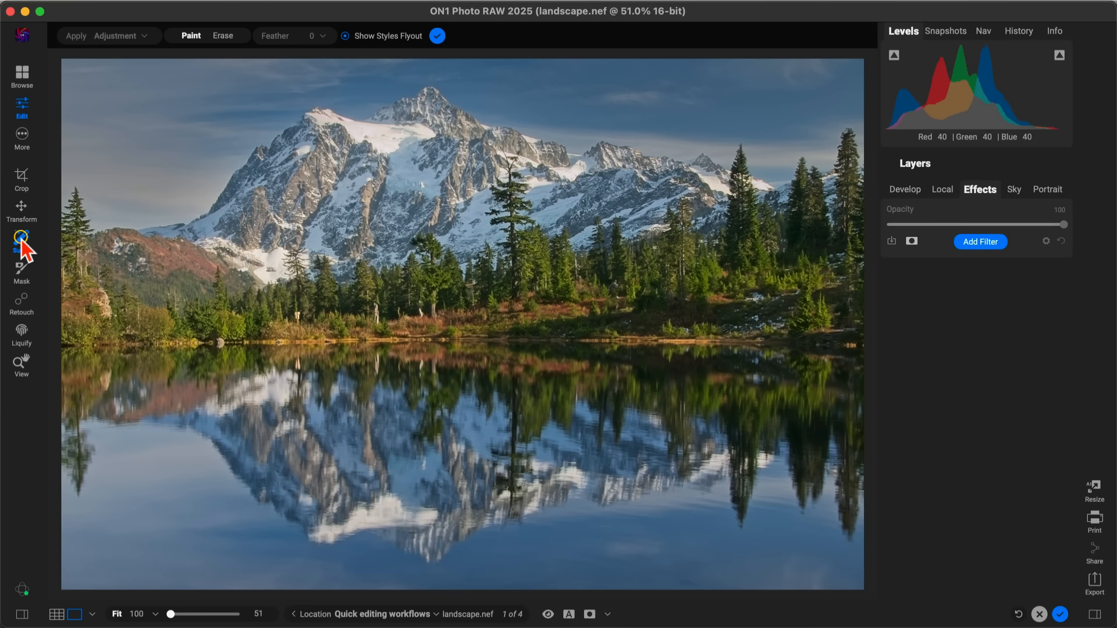
left_click(512, 389)
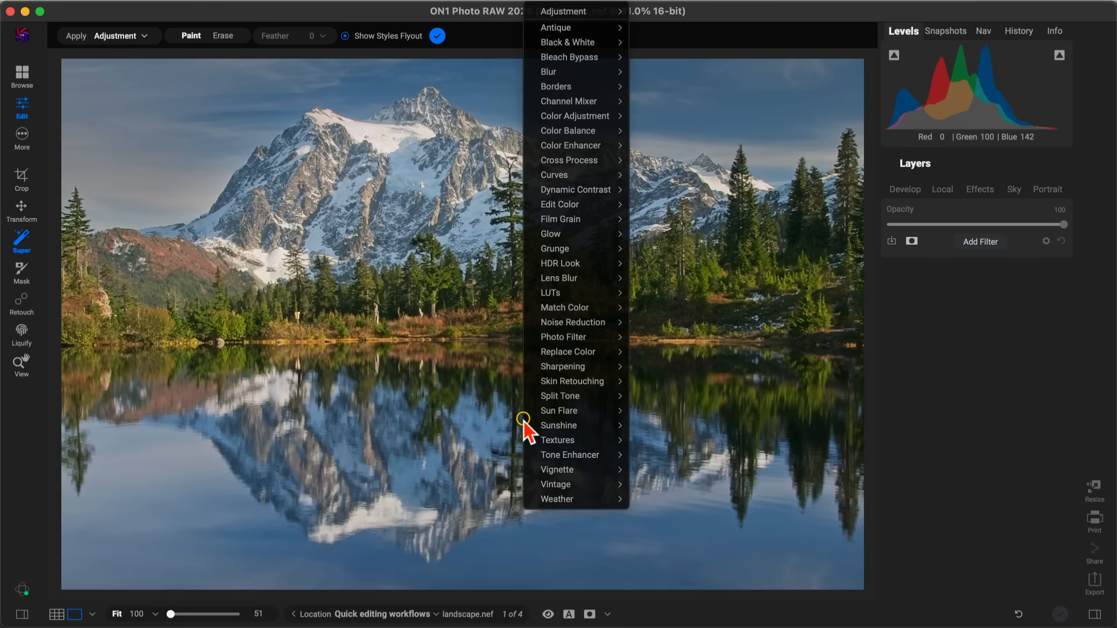
left_click(572, 235)
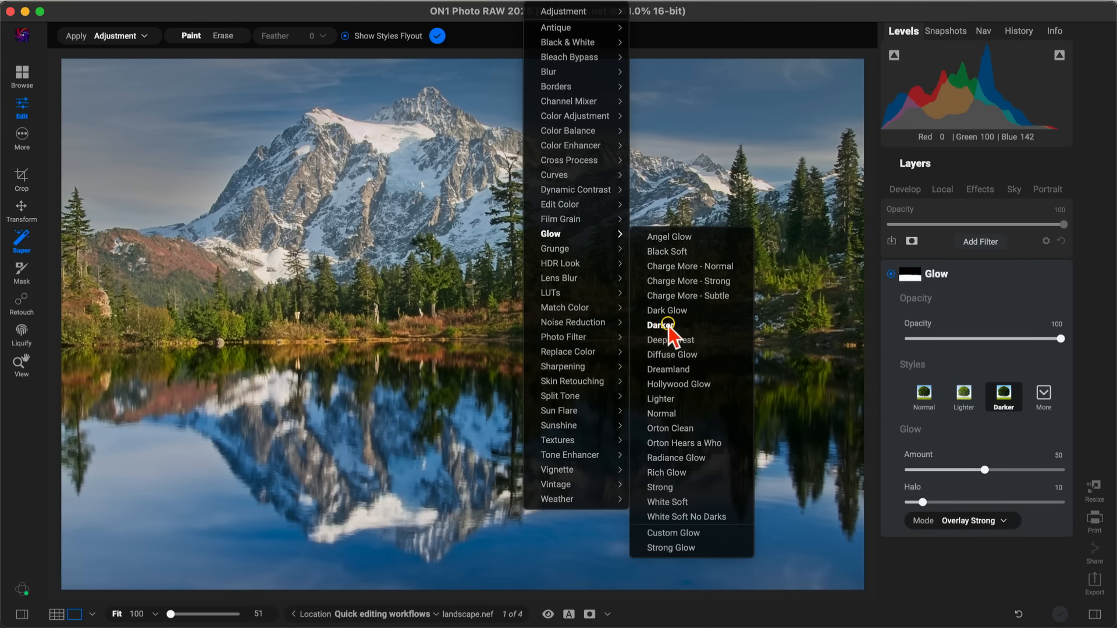
left_click(669, 326)
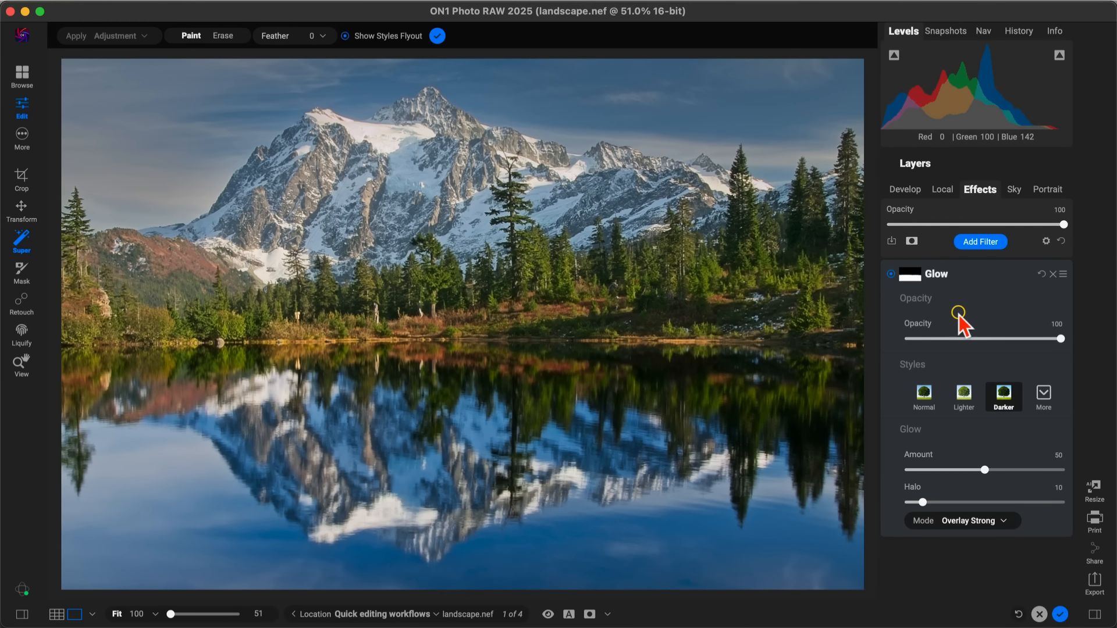
left_click(892, 274)
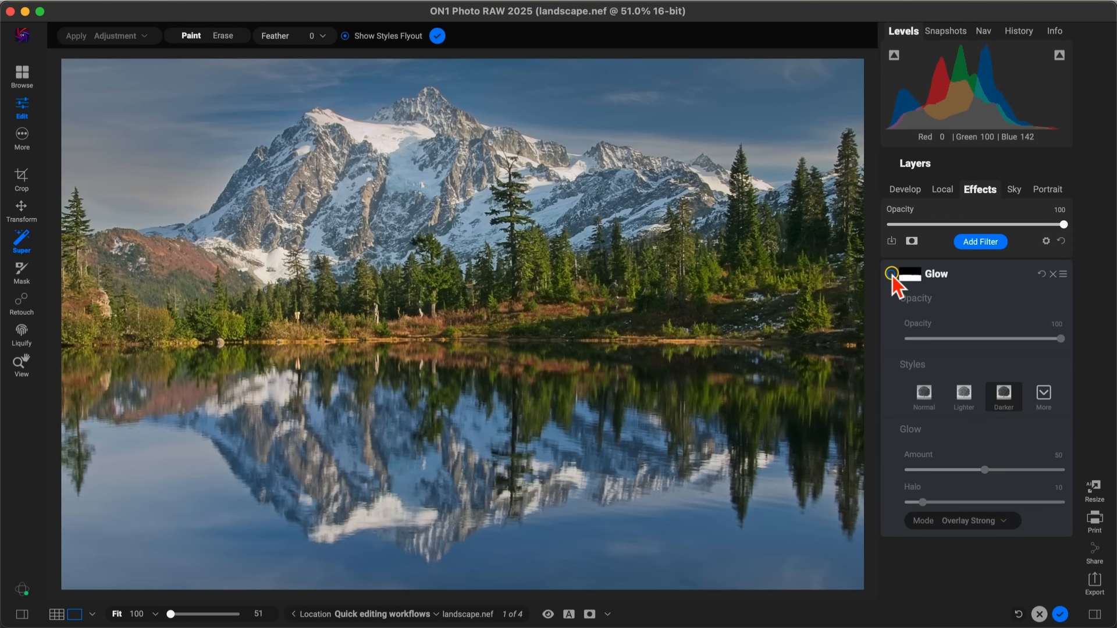
left_click(892, 275)
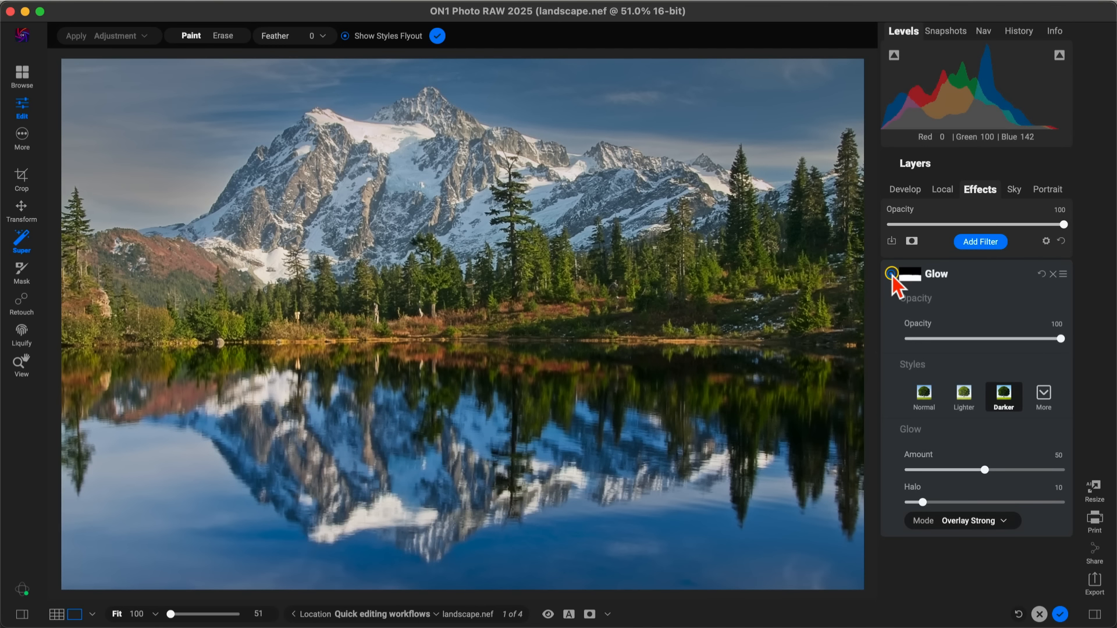
Apply the Dynamic Contrast filter's Natural style to the mountain region and compare the filter off and on
left_click(435, 198)
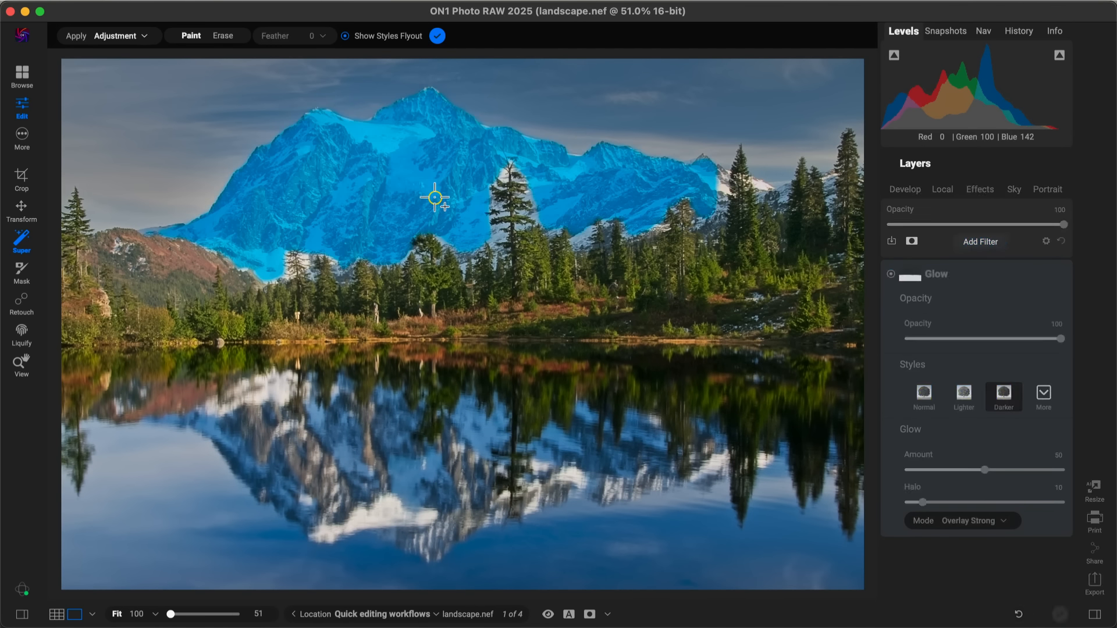
mouse_move(483, 194)
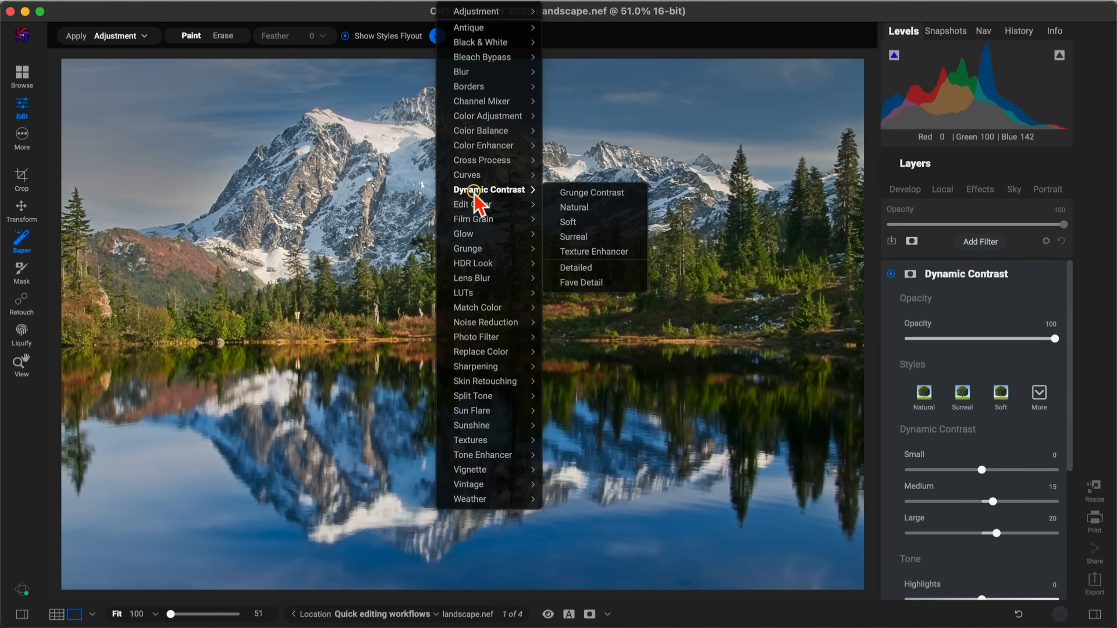
left_click(573, 209)
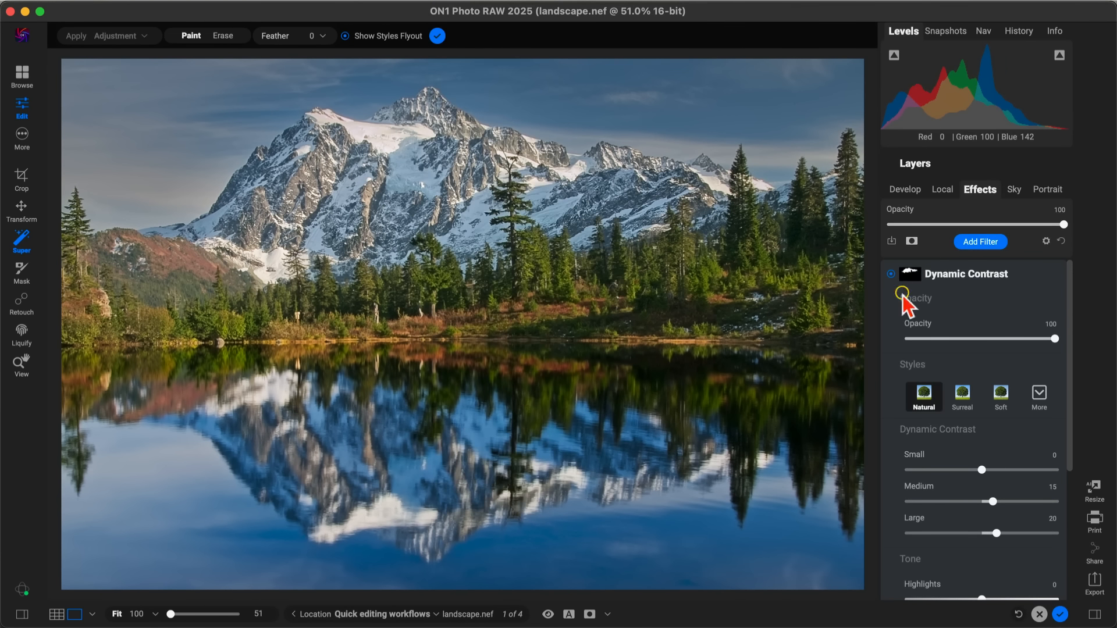
left_click(890, 274)
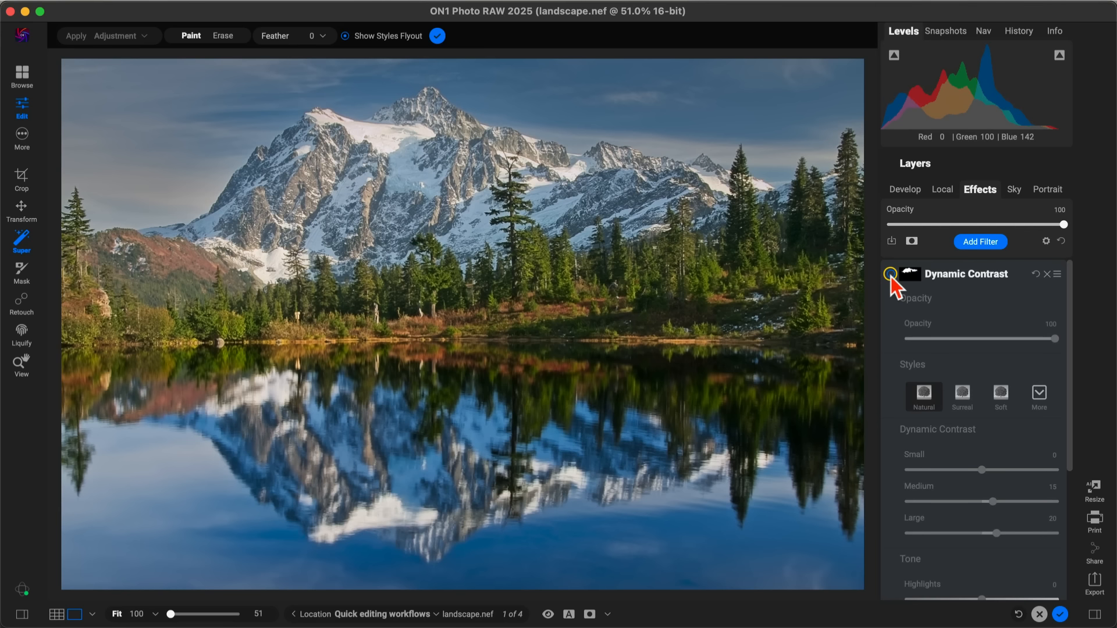
left_click(891, 274)
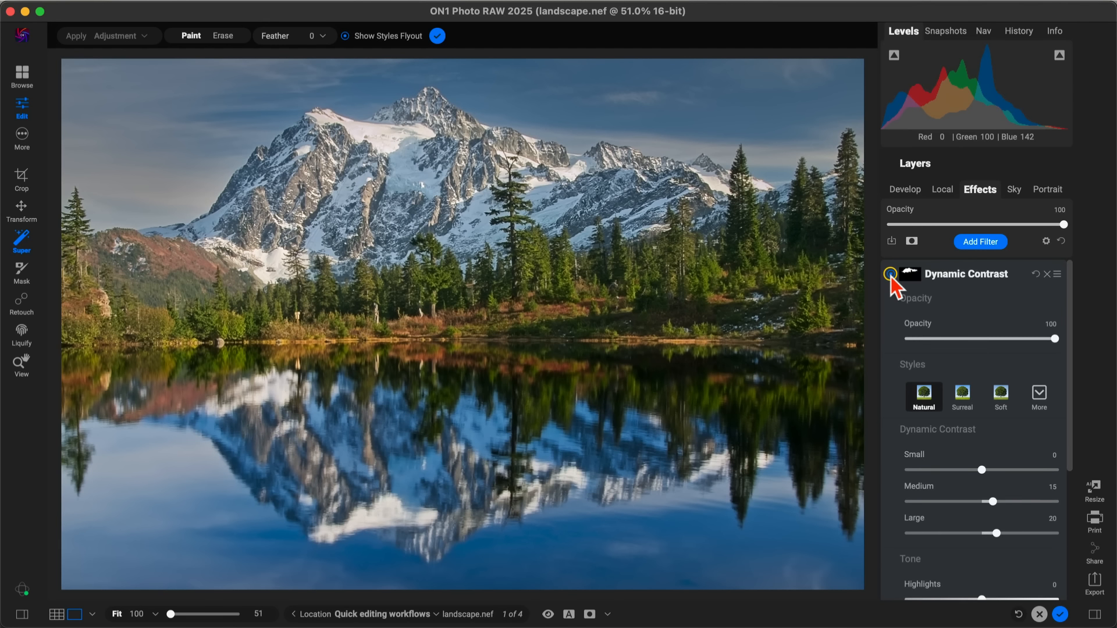
left_click(891, 274)
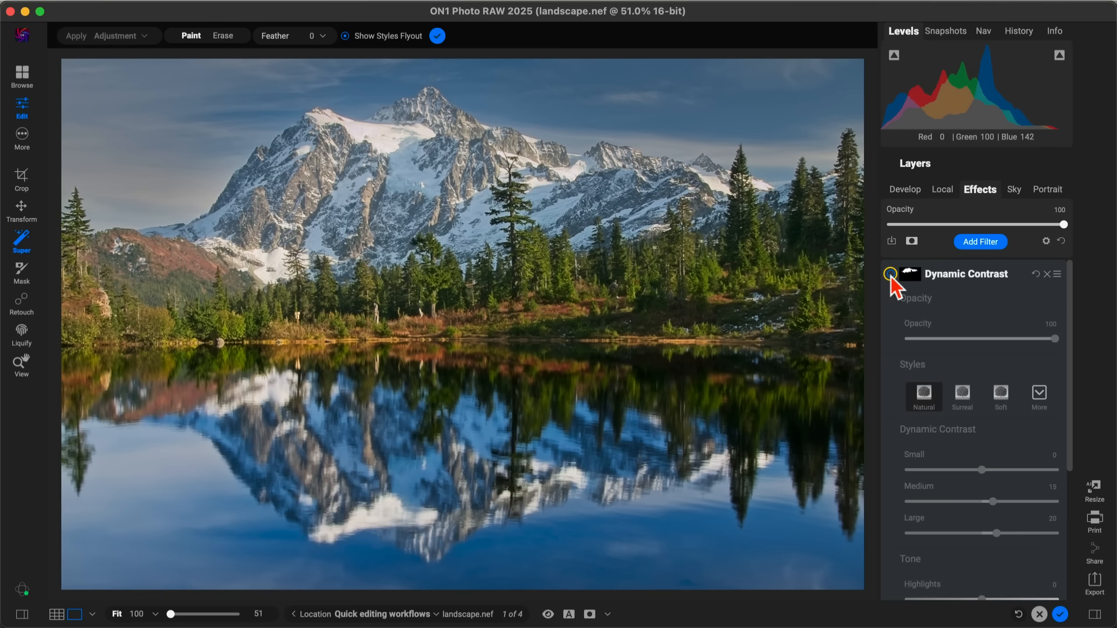
left_click(891, 274)
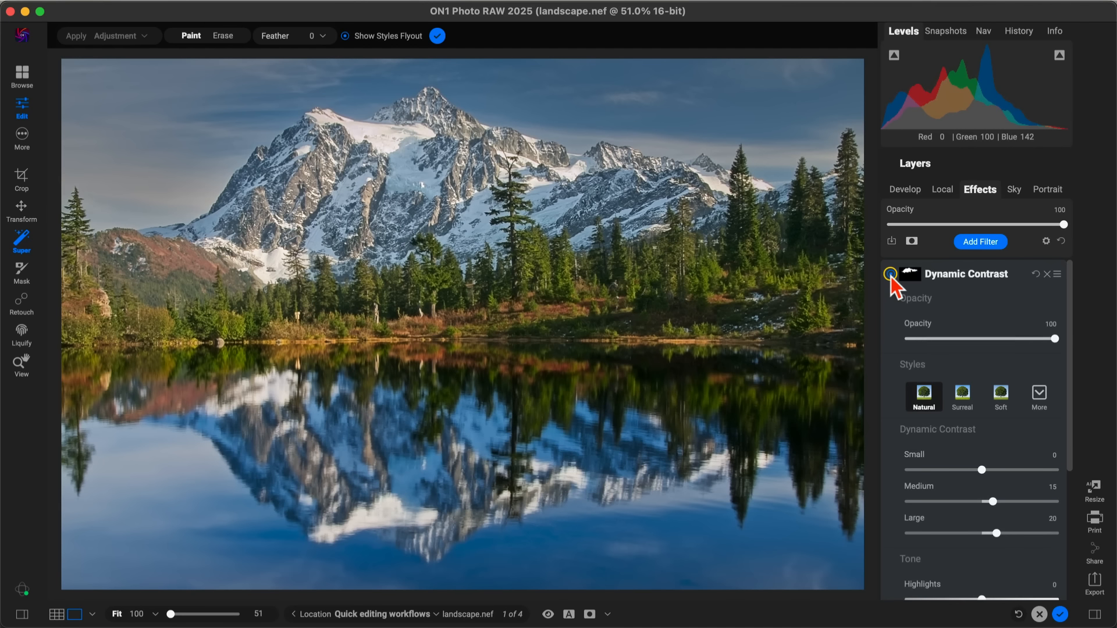
Compare the edited landscape with the original in a split before/after view, sweeping the divider across the photo
key("z")
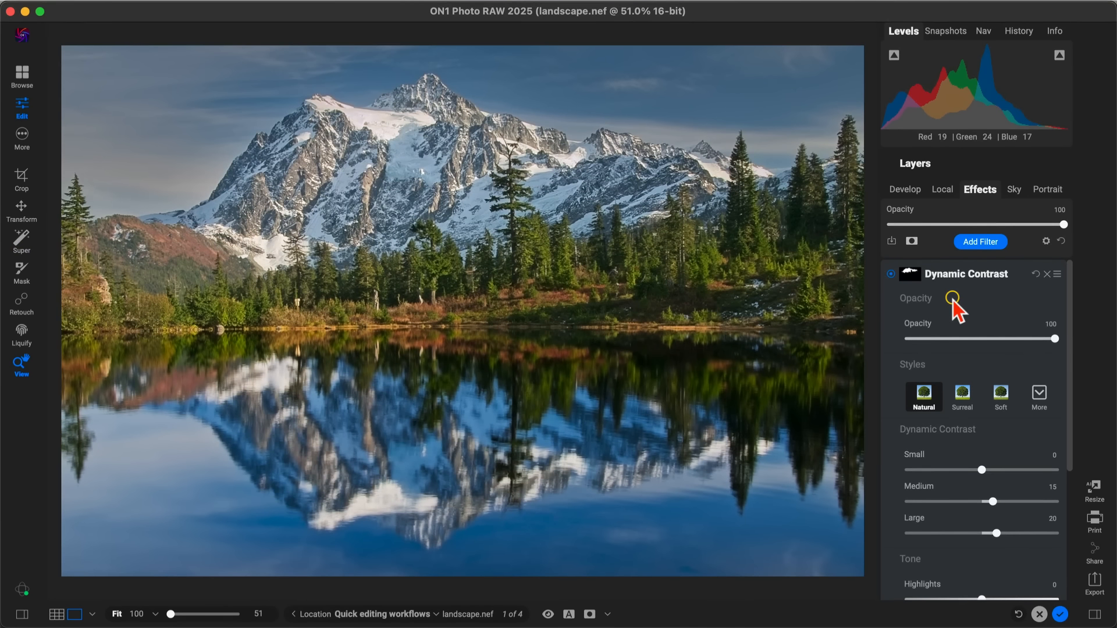
left_click(569, 614)
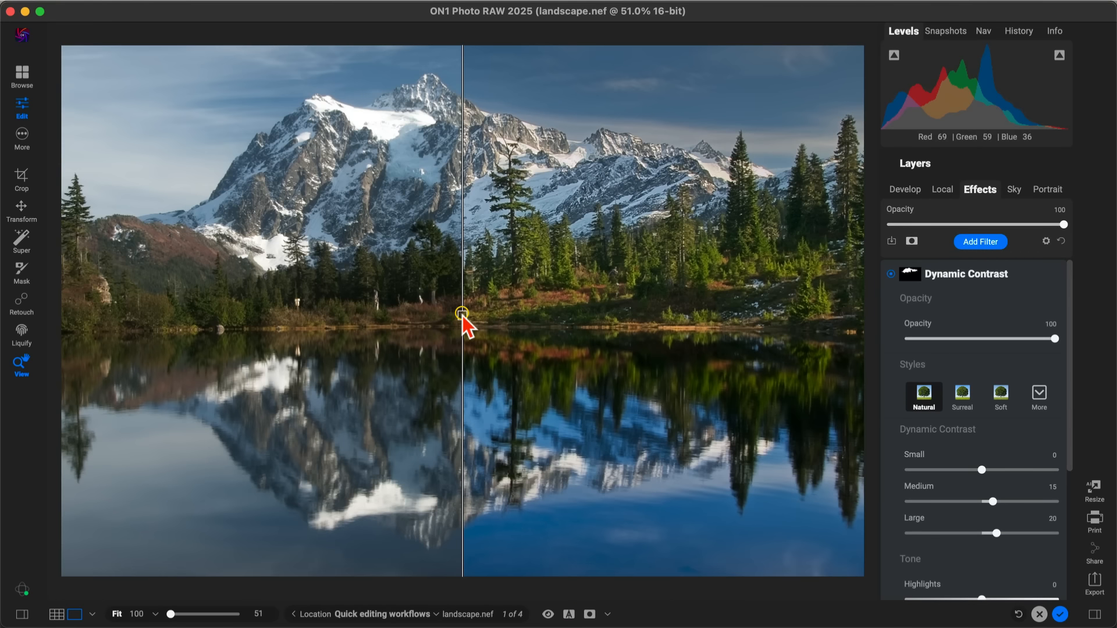
left_click_drag(462, 316, 77, 415)
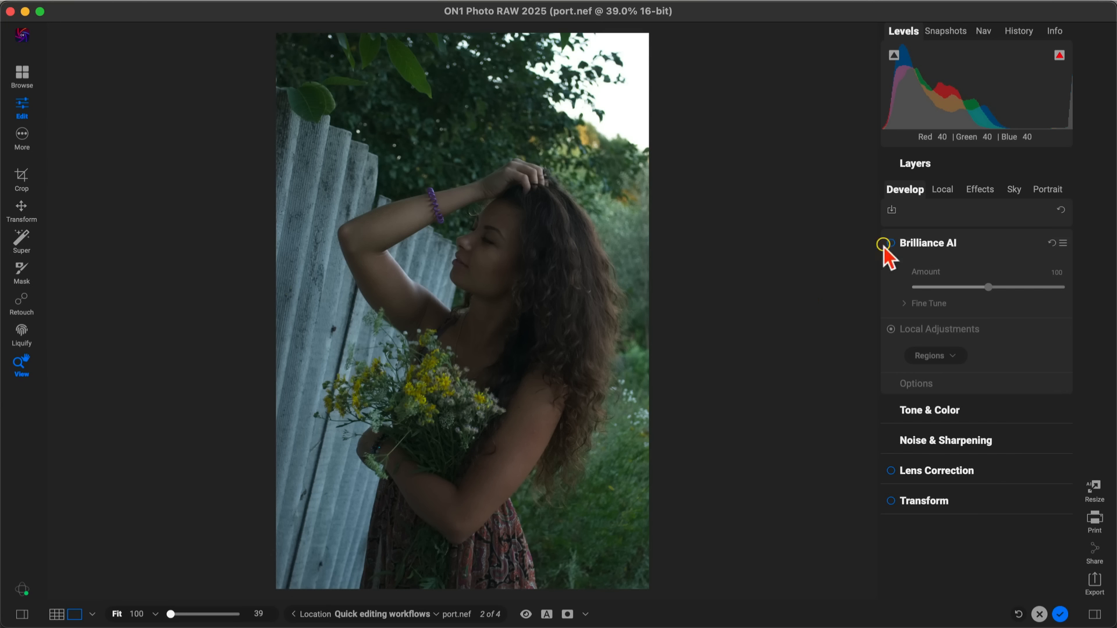
Enable Brilliance AI on the portrait photo port.nef
mouse_move(909, 189)
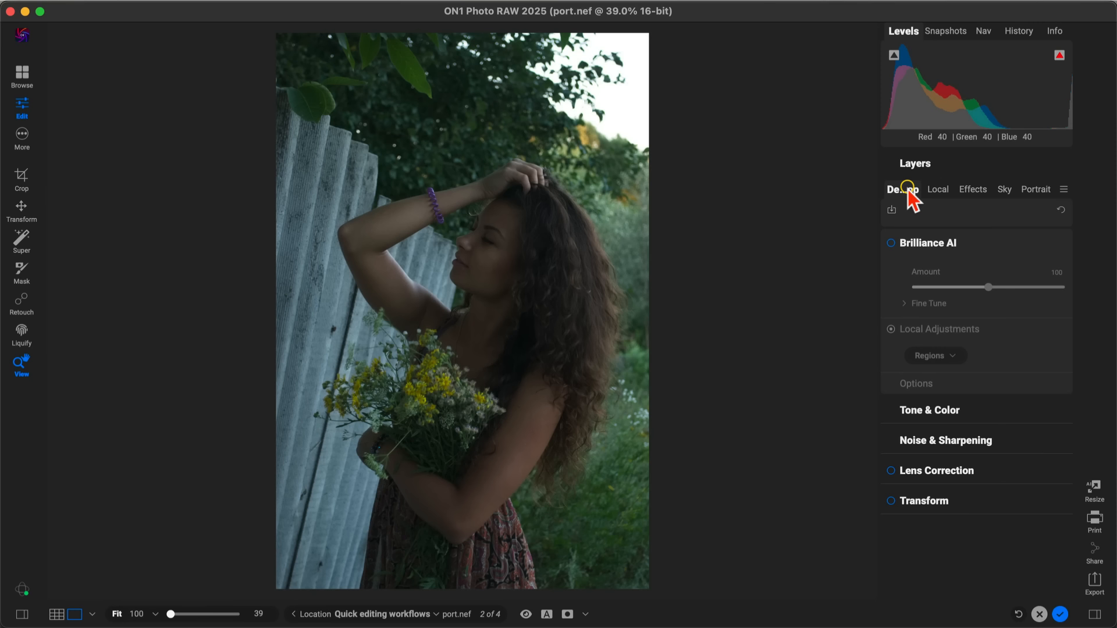
left_click(891, 242)
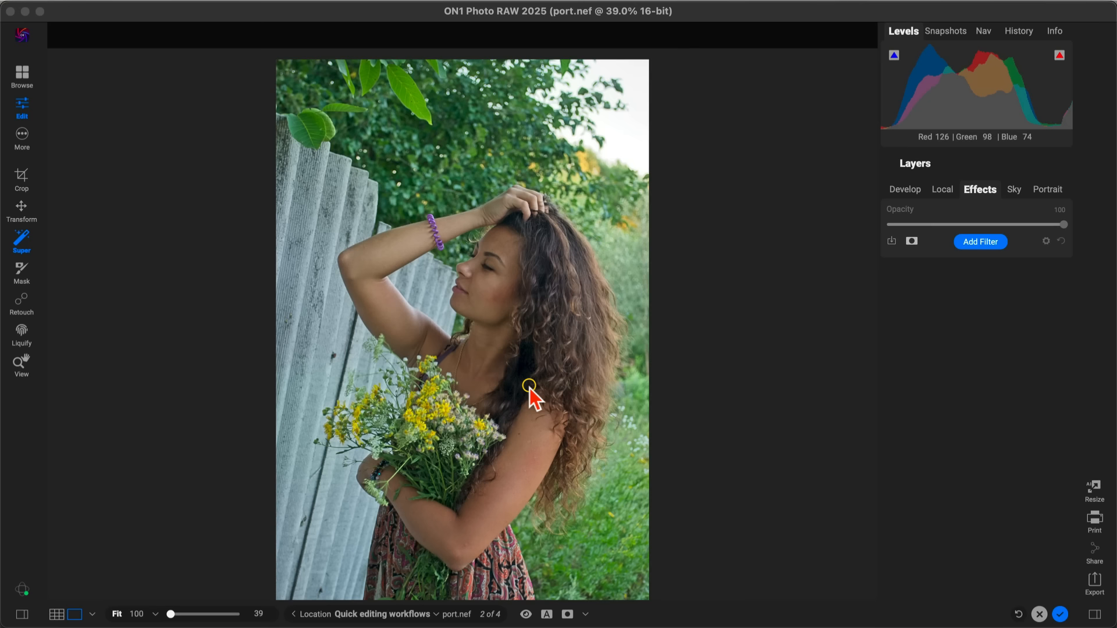
Brighten the woman with a Super Select Midtones + adjustment, compare it off and on, and set its opacity to 58
left_click(500, 316)
mouse_move(518, 11)
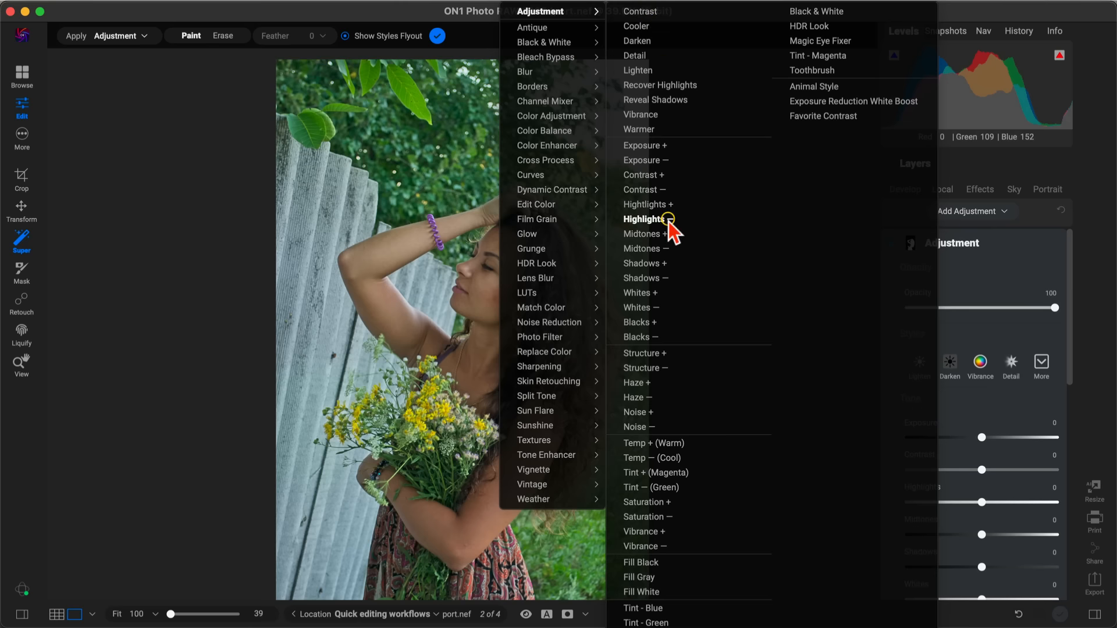
left_click(653, 235)
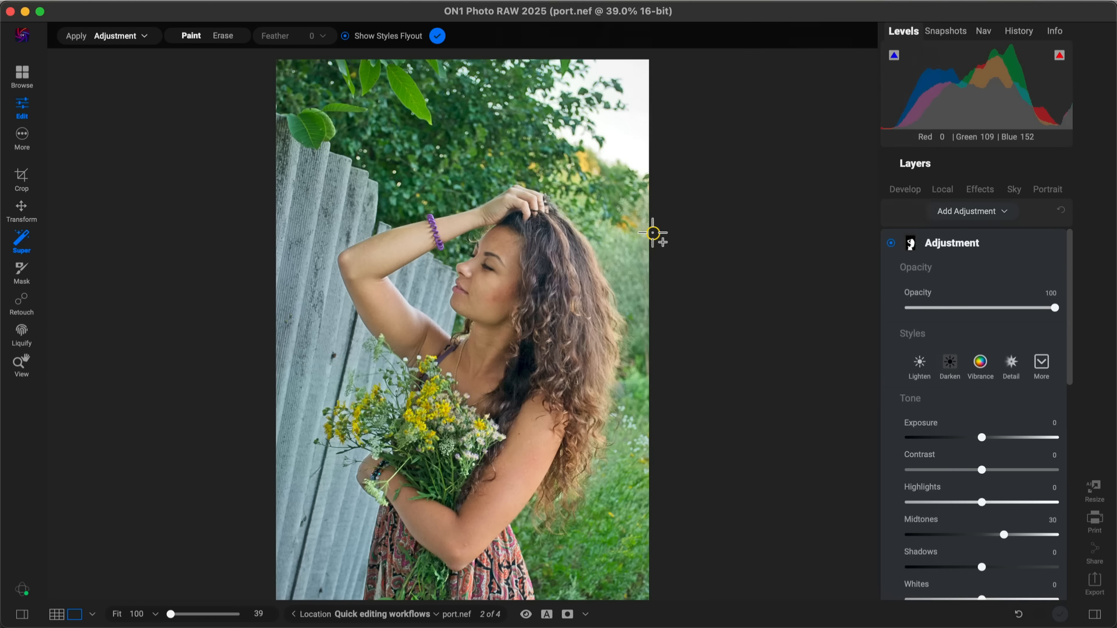
left_click(890, 244)
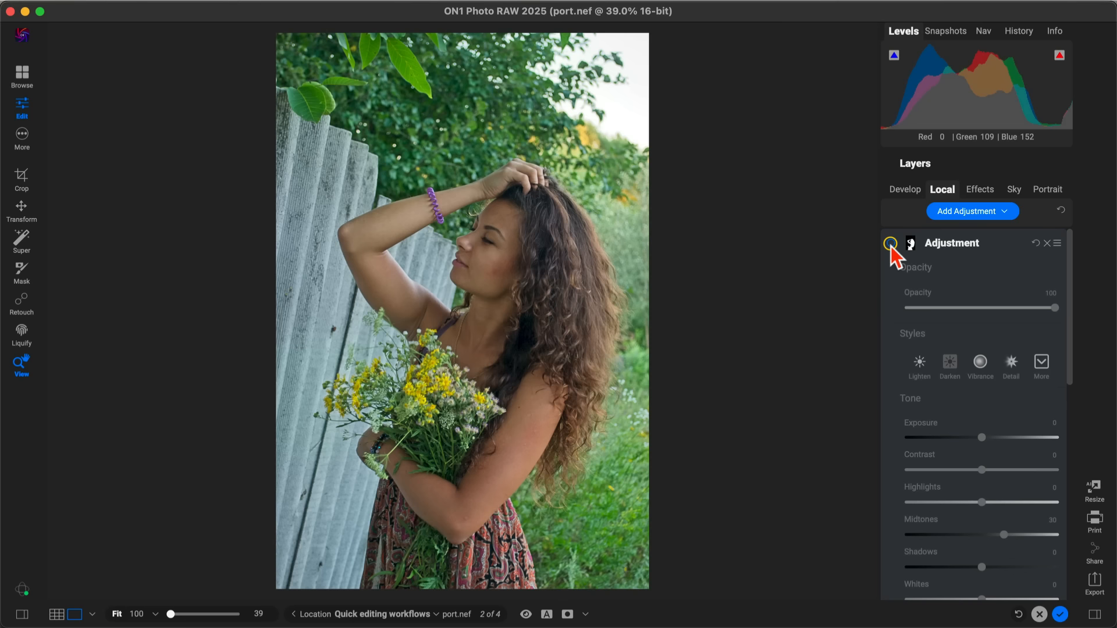
left_click(891, 244)
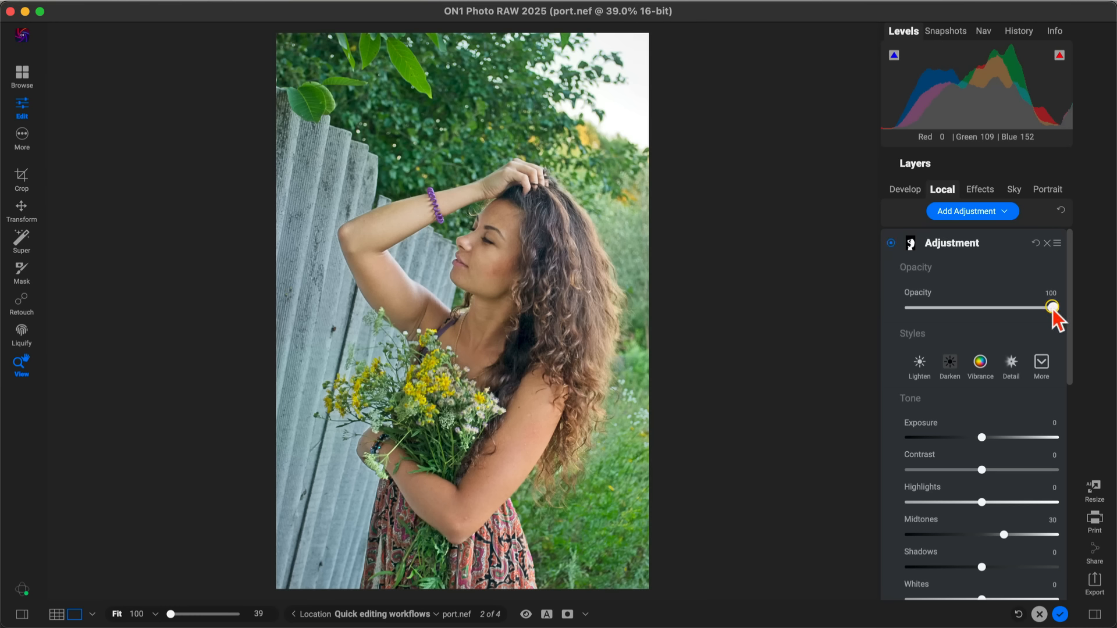
left_click_drag(1055, 308, 993, 312)
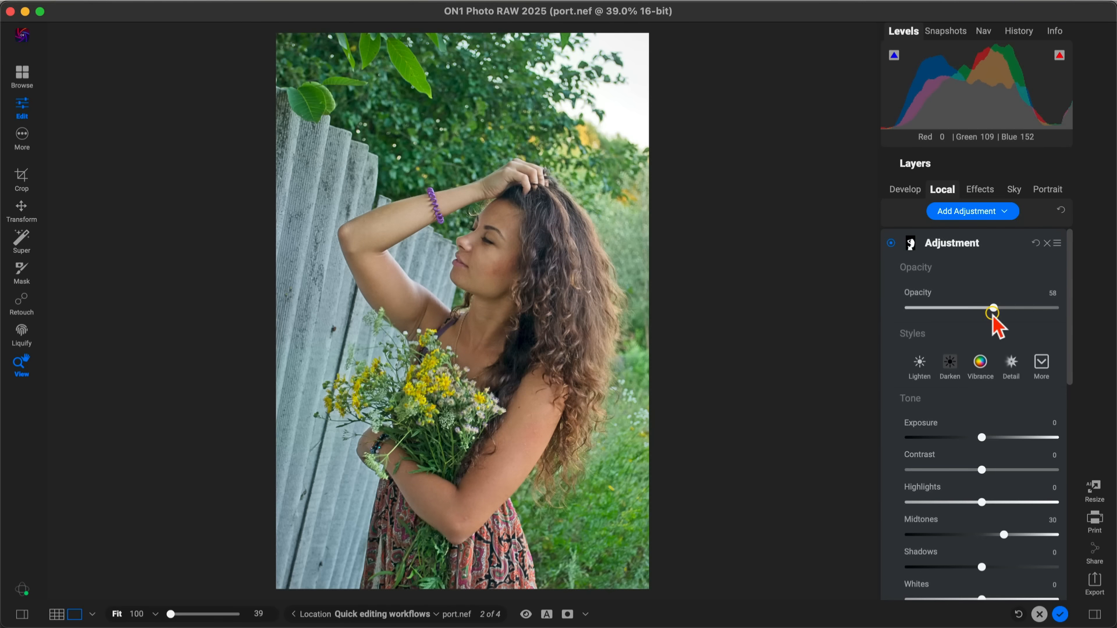
Compare the woman's brightening adjustment off and on at its reduced opacity
left_click(891, 246)
left_click(892, 246)
left_click(891, 244)
left_click(892, 244)
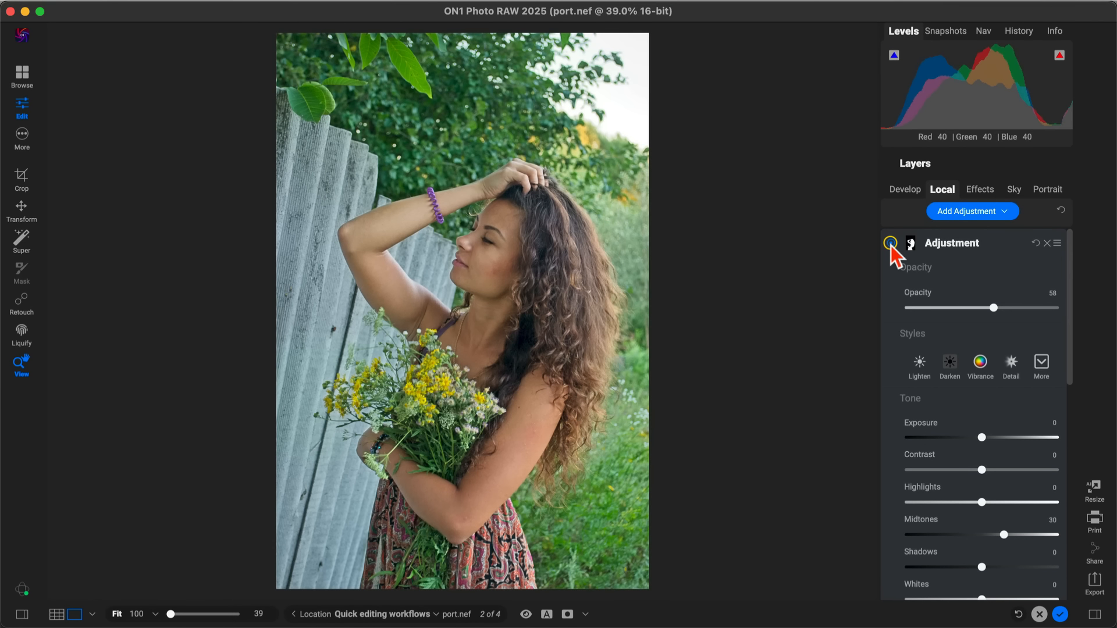
Add a Sun Flare filter to the portrait and compare it off and on
left_click(975, 189)
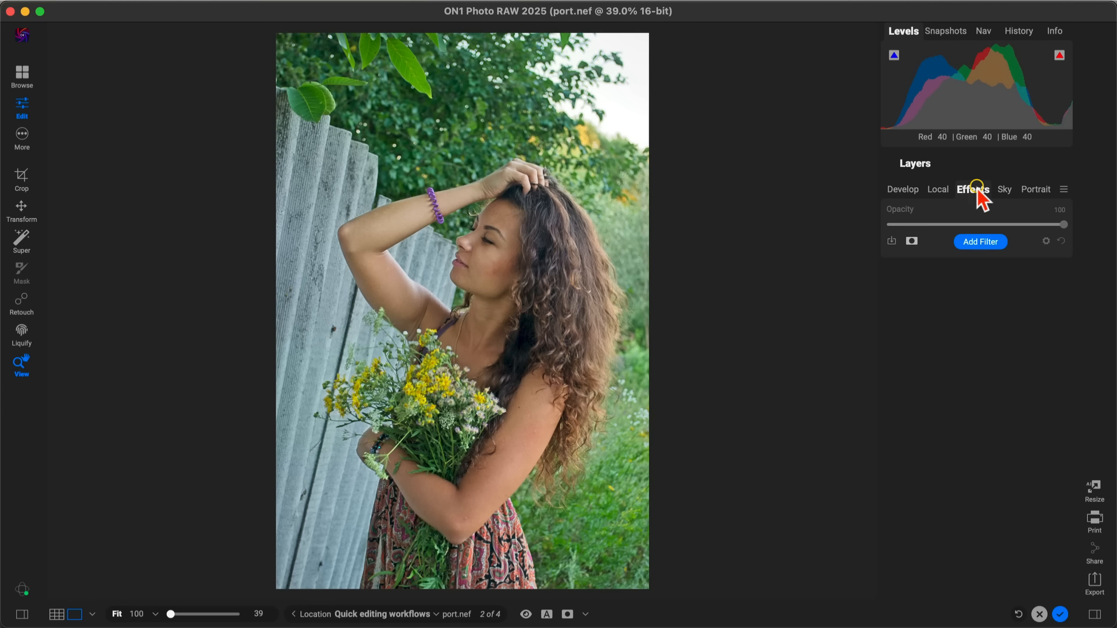
left_click(983, 242)
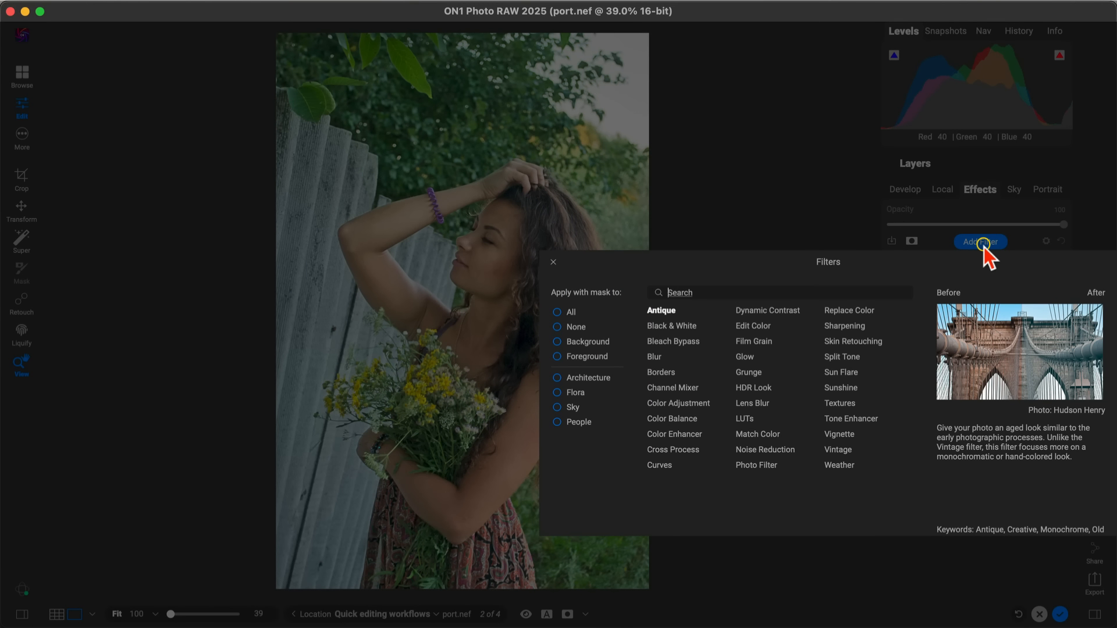
left_click(850, 372)
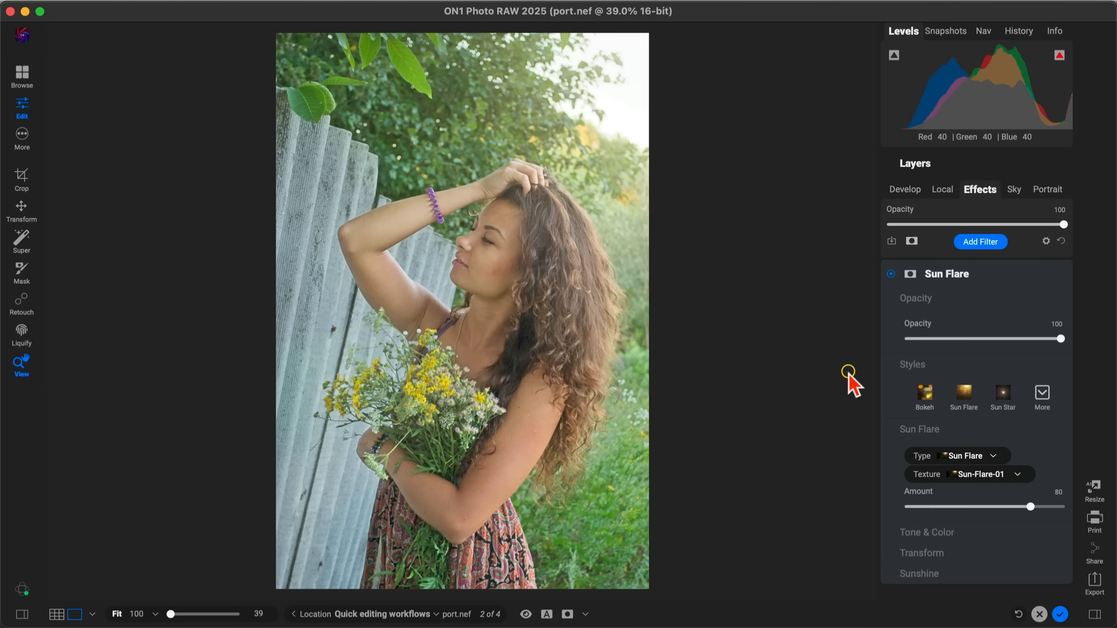
left_click(892, 274)
left_click(892, 274)
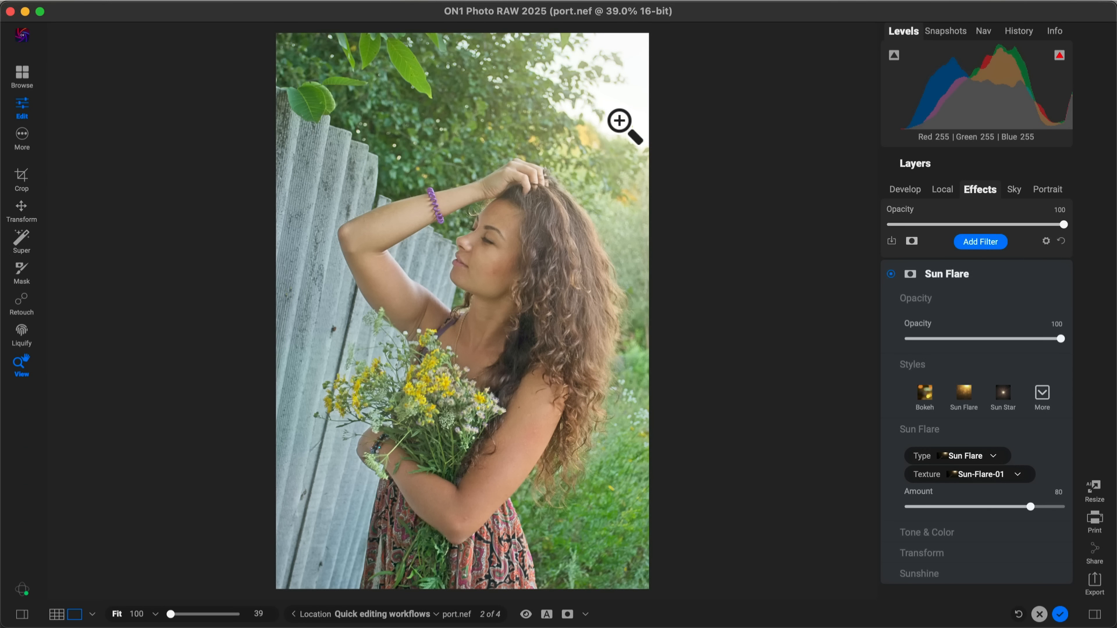
Add a LUTs filter with the Branagh style to the portrait, setting its opacity to 55 and contrast to 80
left_click(982, 242)
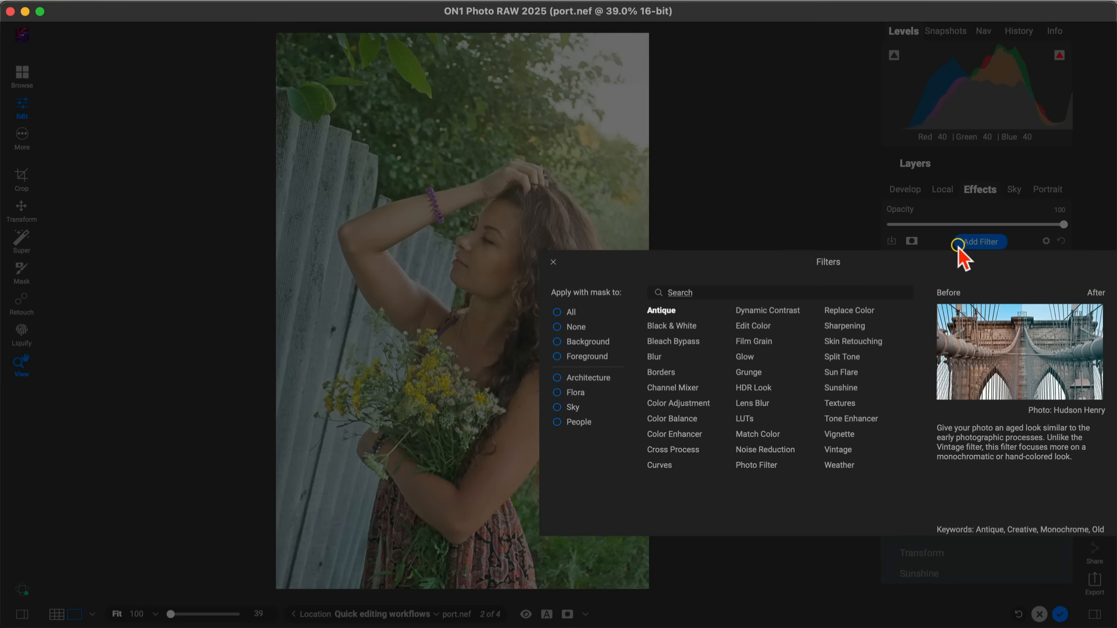
left_click(744, 419)
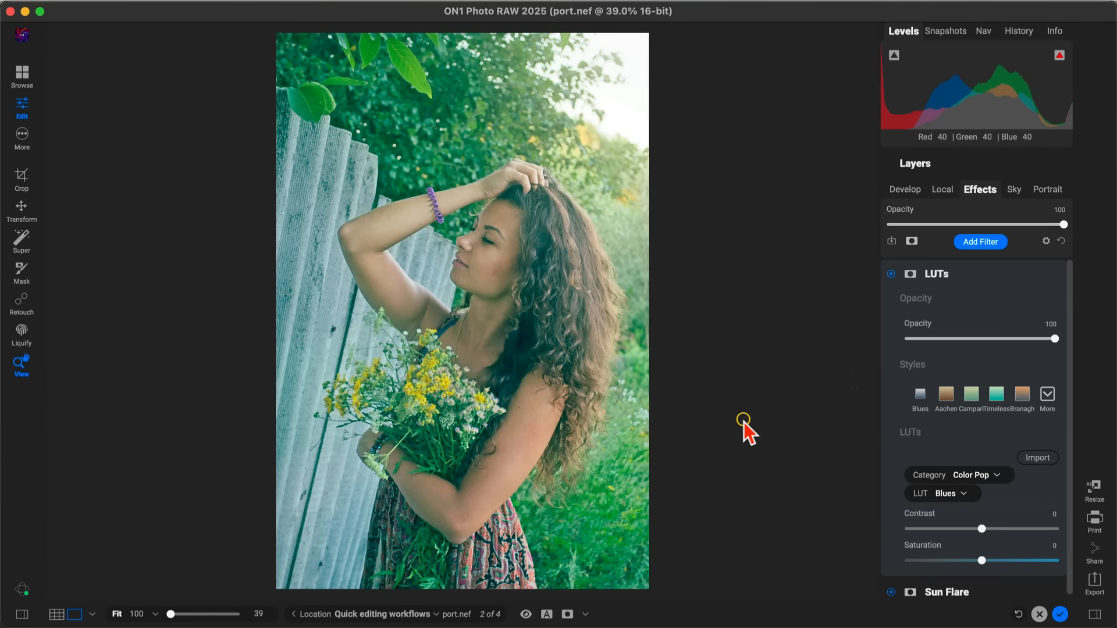
left_click(1023, 397)
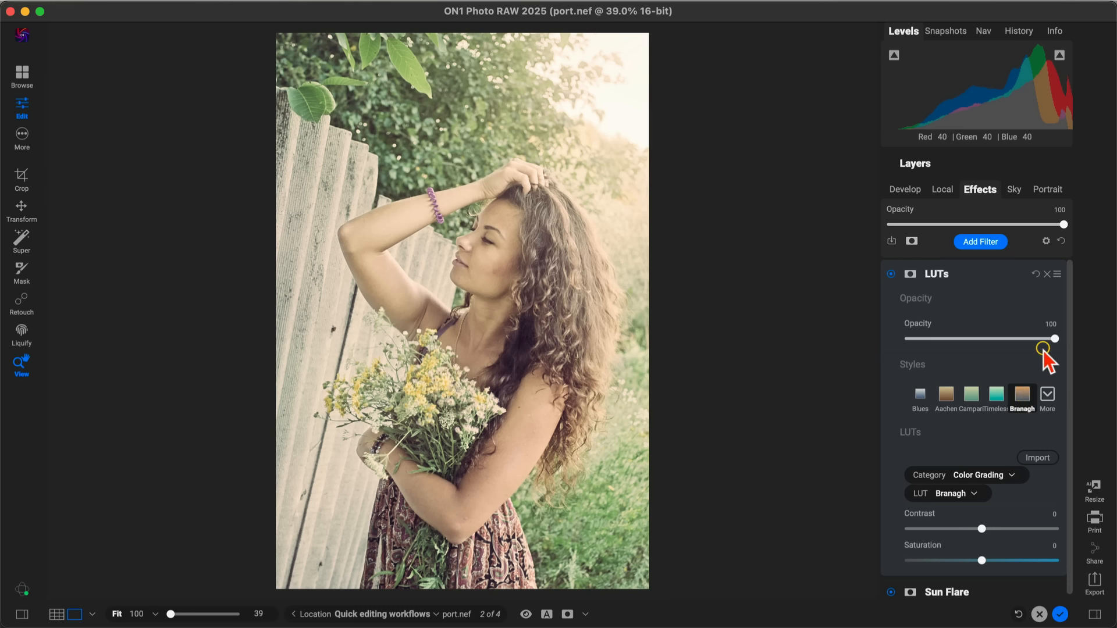
left_click_drag(1055, 339, 990, 364)
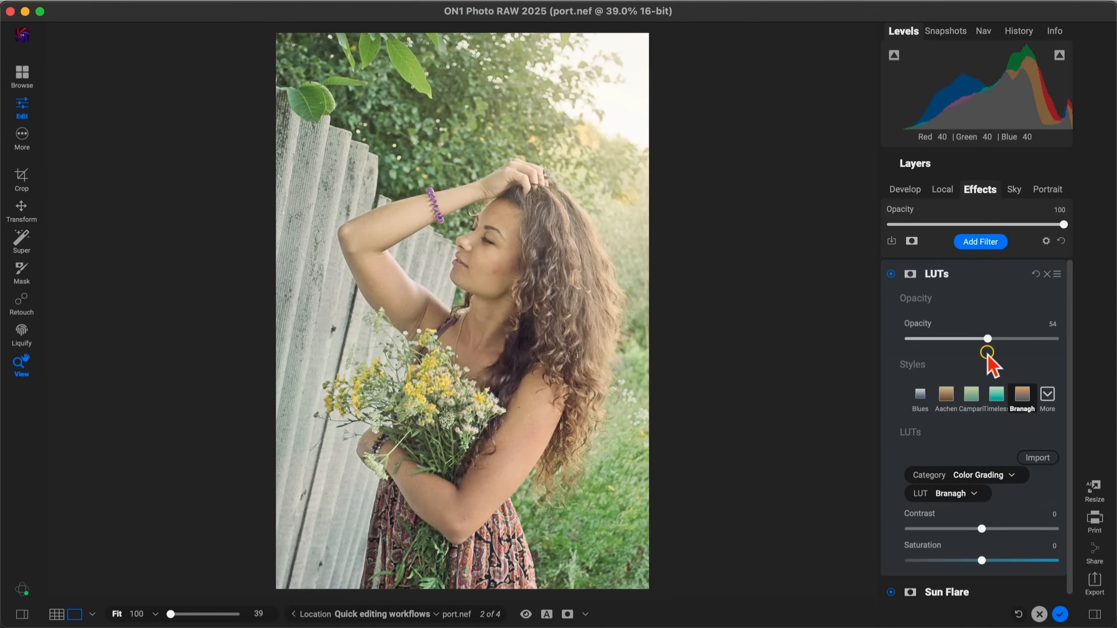
scroll(969, 377, "down", 1)
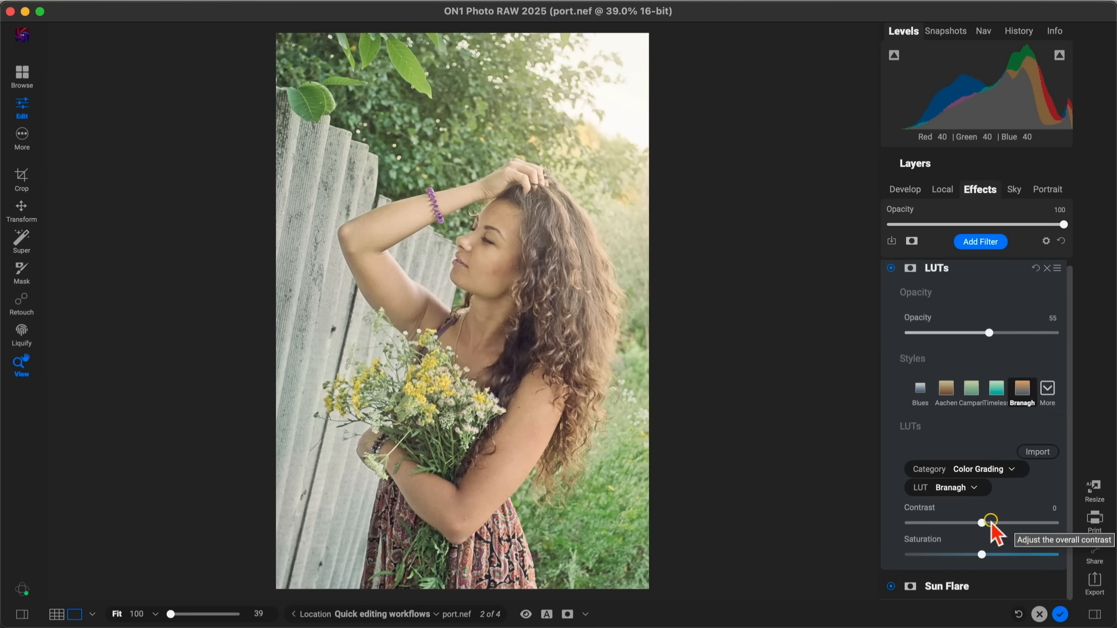
left_click_drag(982, 522, 1047, 525)
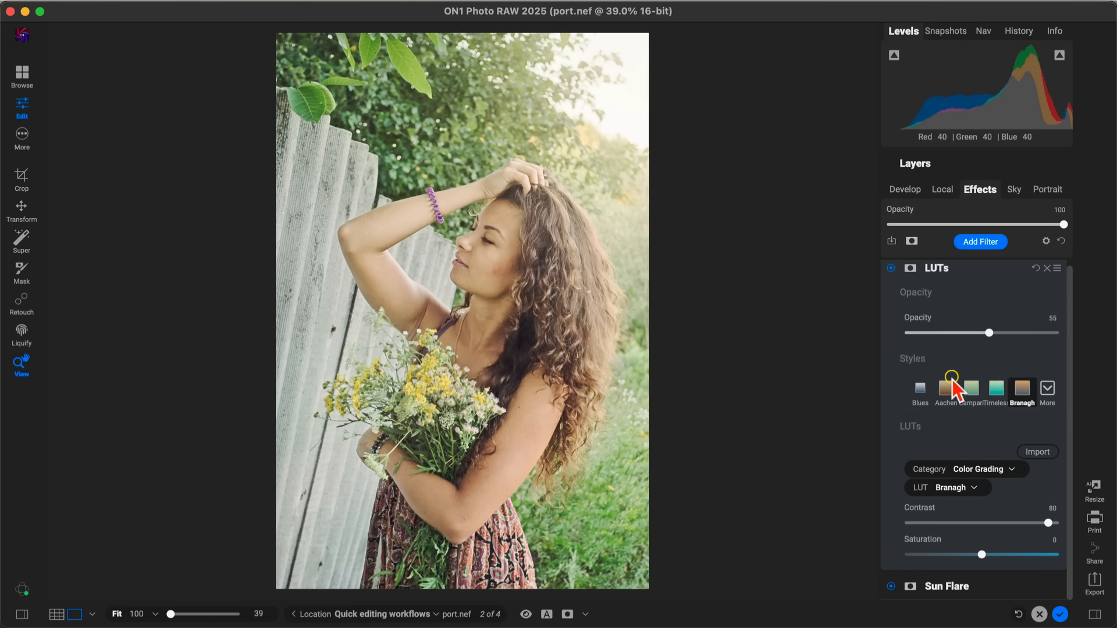
Compare the edited portrait with the original in a split before/after view, sweeping the divider toward the fence edge
left_click(547, 615)
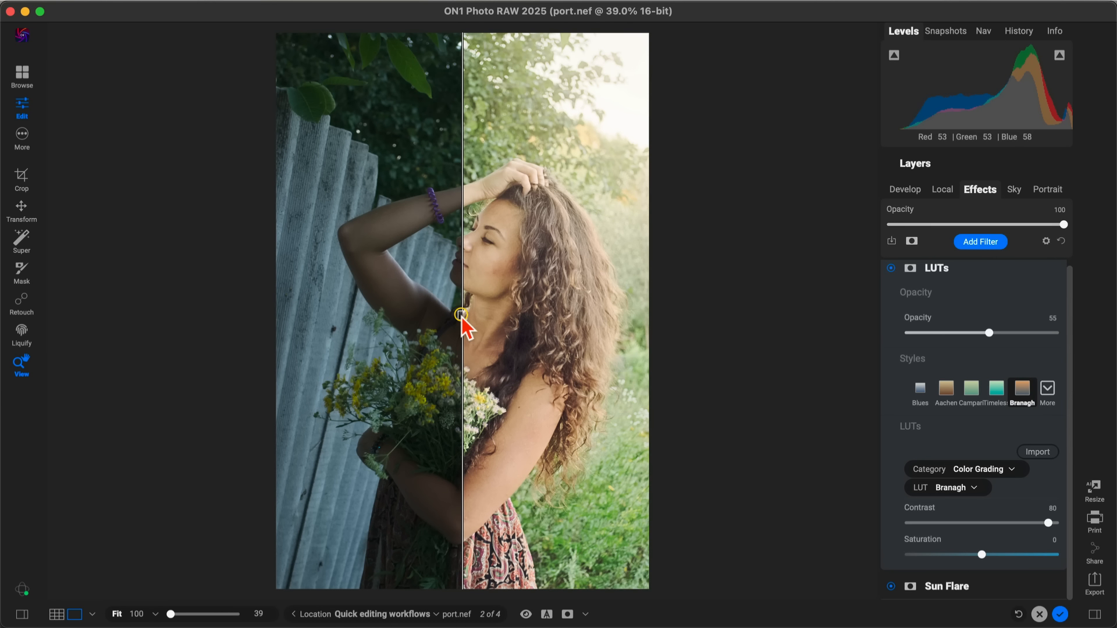
left_click_drag(461, 315, 285, 342)
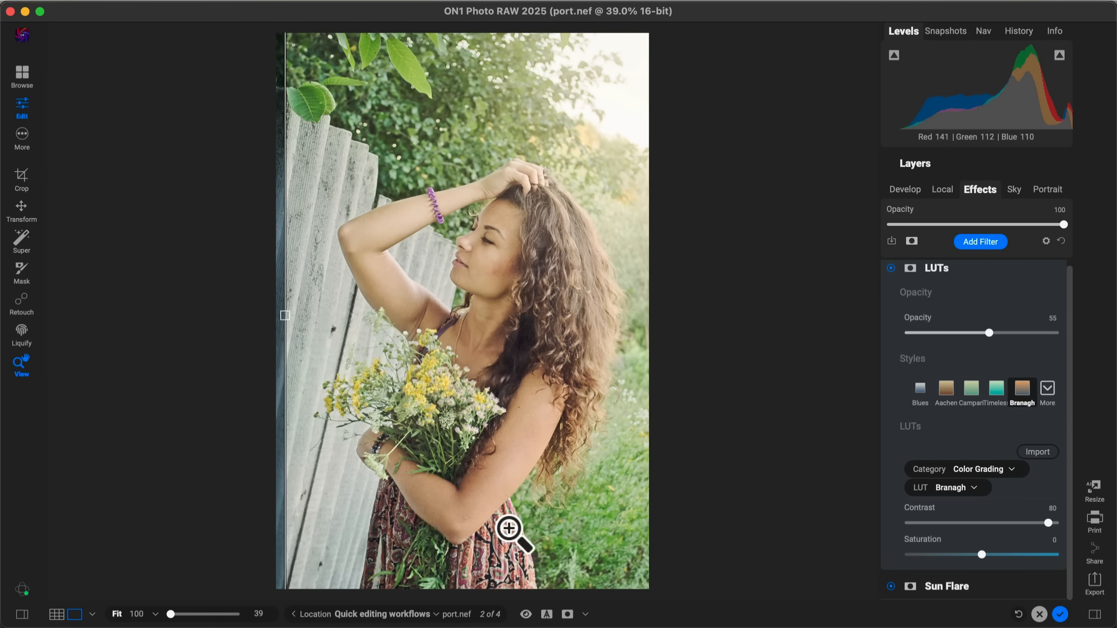
left_click(547, 613)
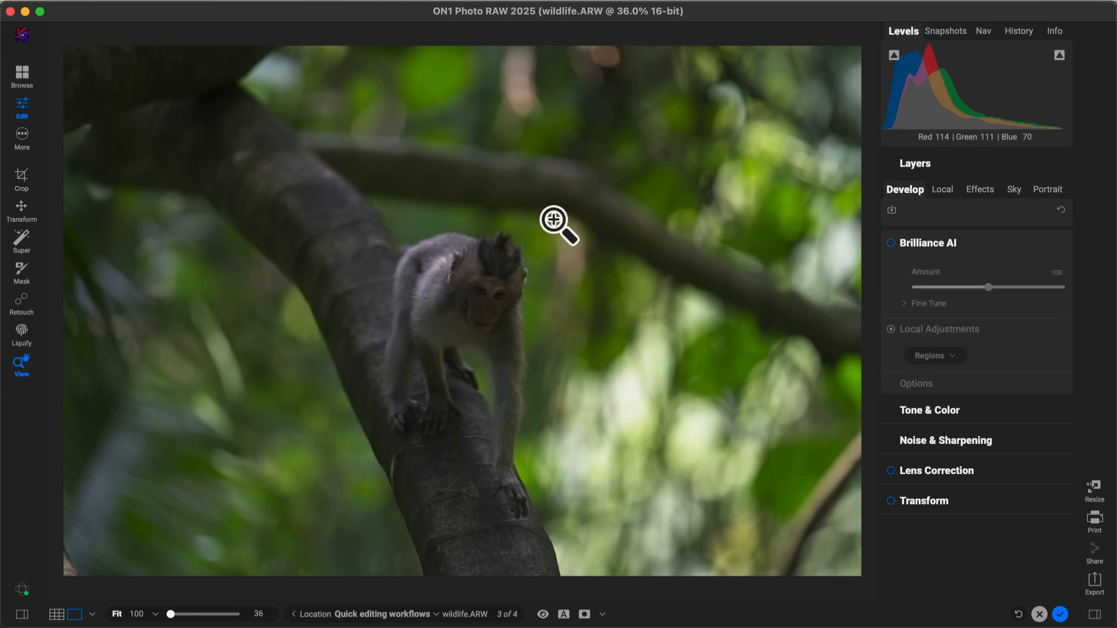
Crop wildlife.ARW freeform around the monkey to about 3677 by 2877 pixels and enable Brilliance AI
key("c")
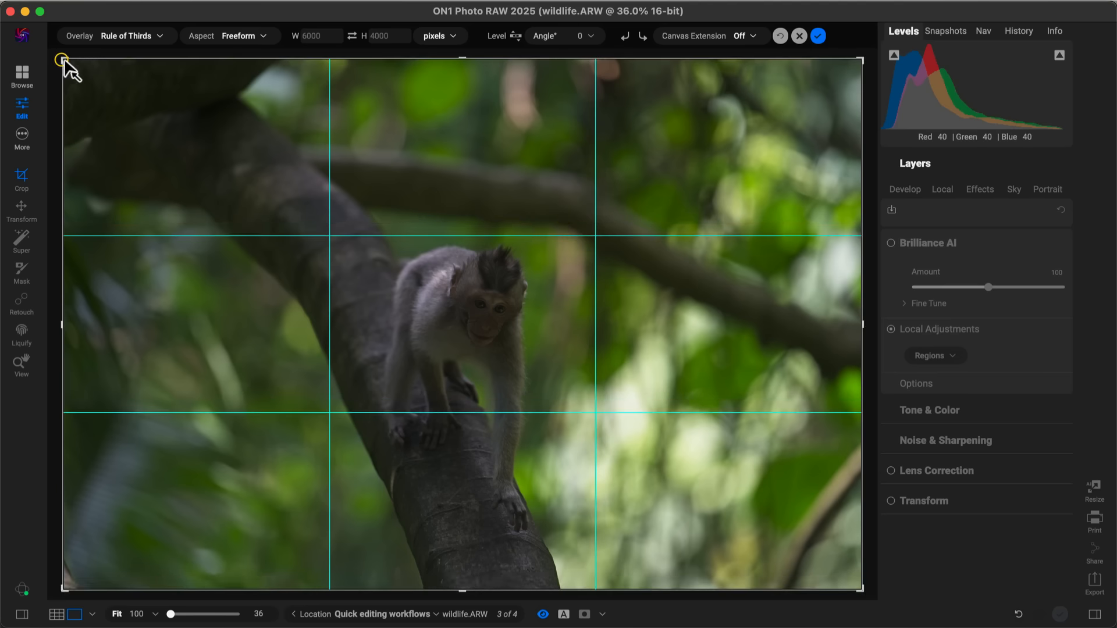
left_click_drag(64, 67, 210, 147)
left_click_drag(318, 273, 457, 294)
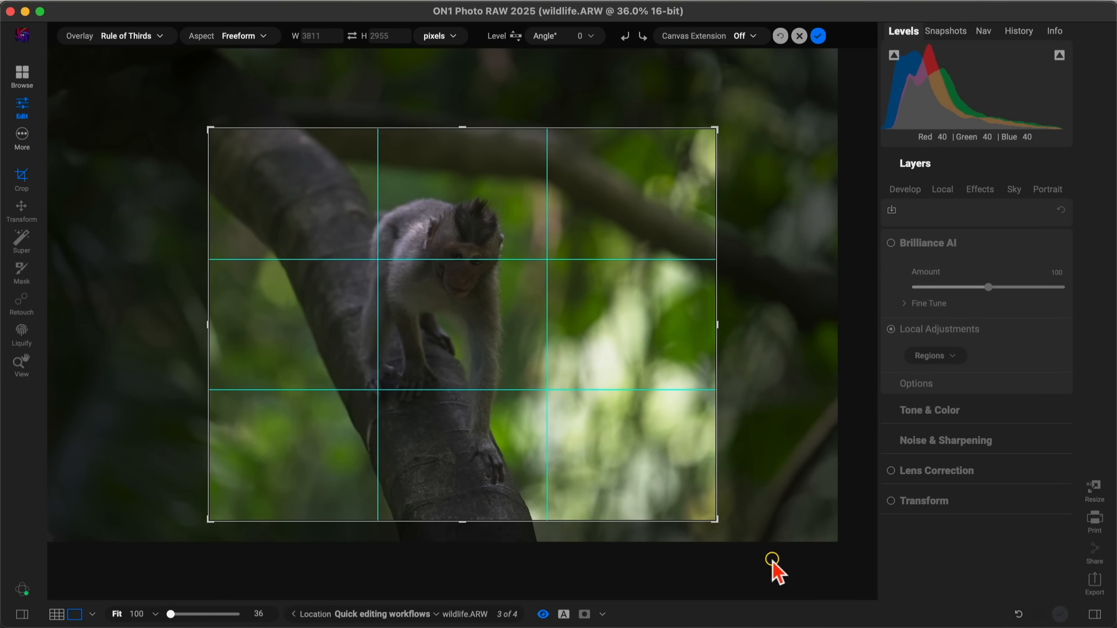
left_click_drag(723, 530, 708, 515)
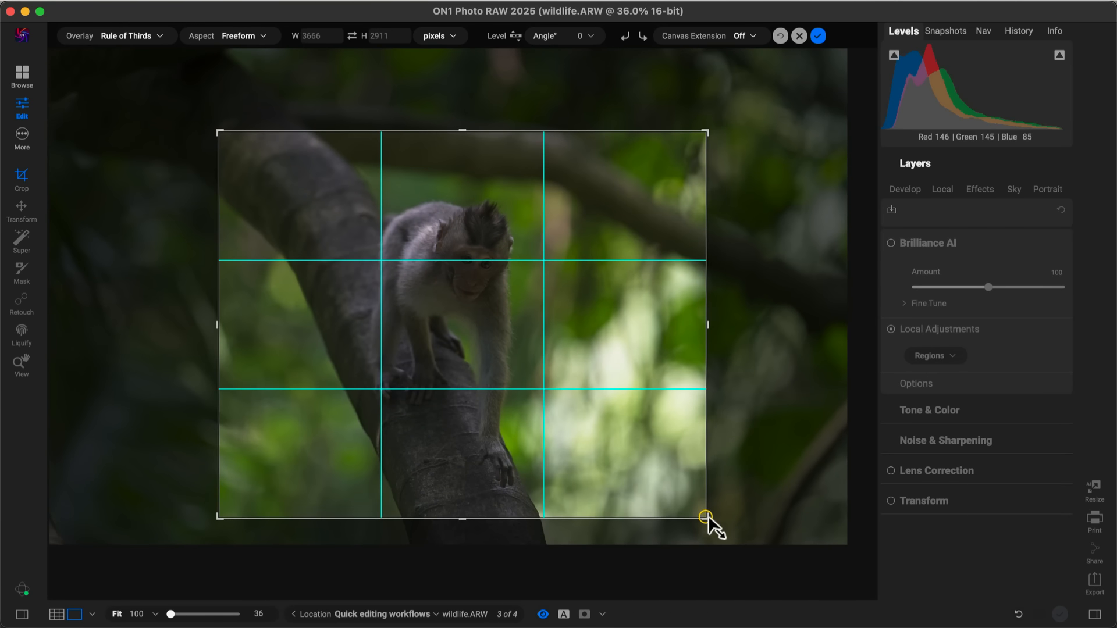
left_click_drag(607, 420, 590, 417)
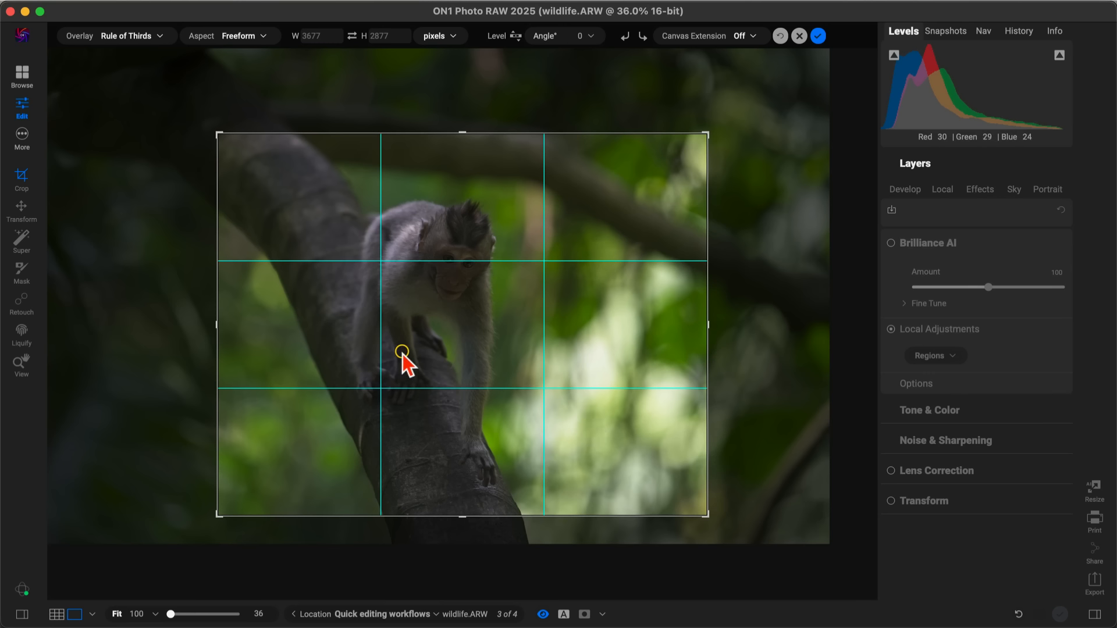
key("Return")
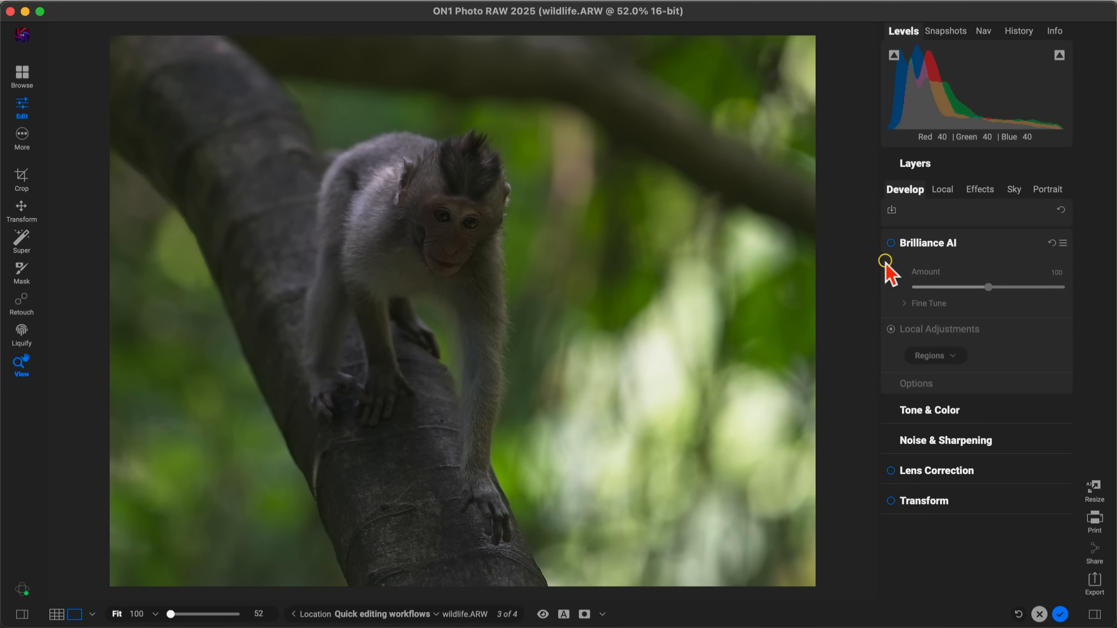
left_click(893, 244)
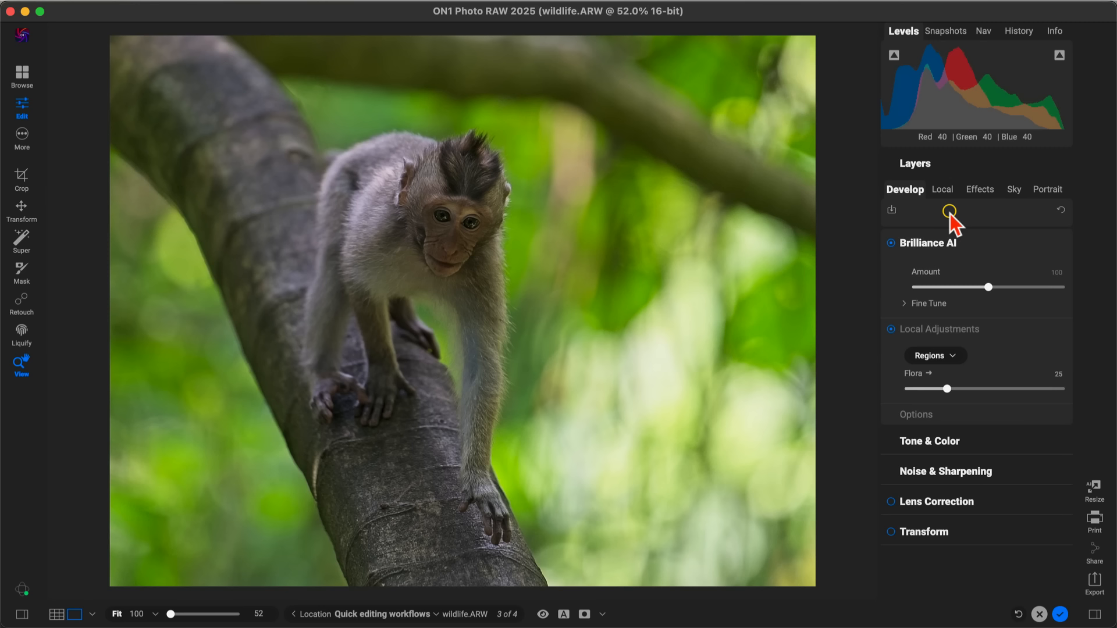
Brighten the monkey's face with a Super Select Midtones + adjustment
left_click(22, 241)
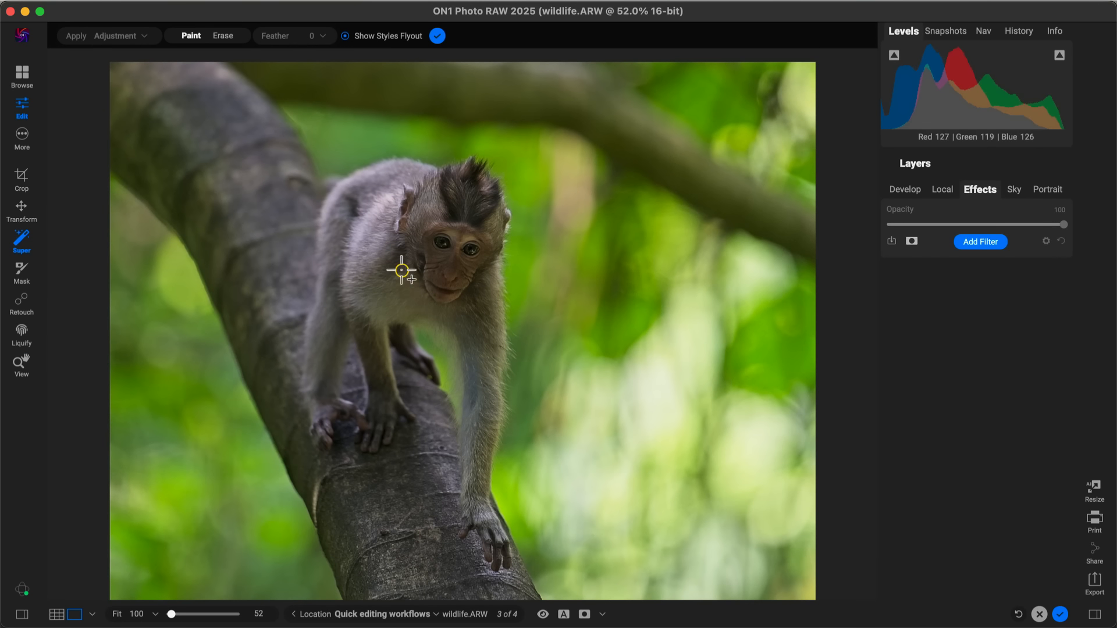
left_click(437, 270)
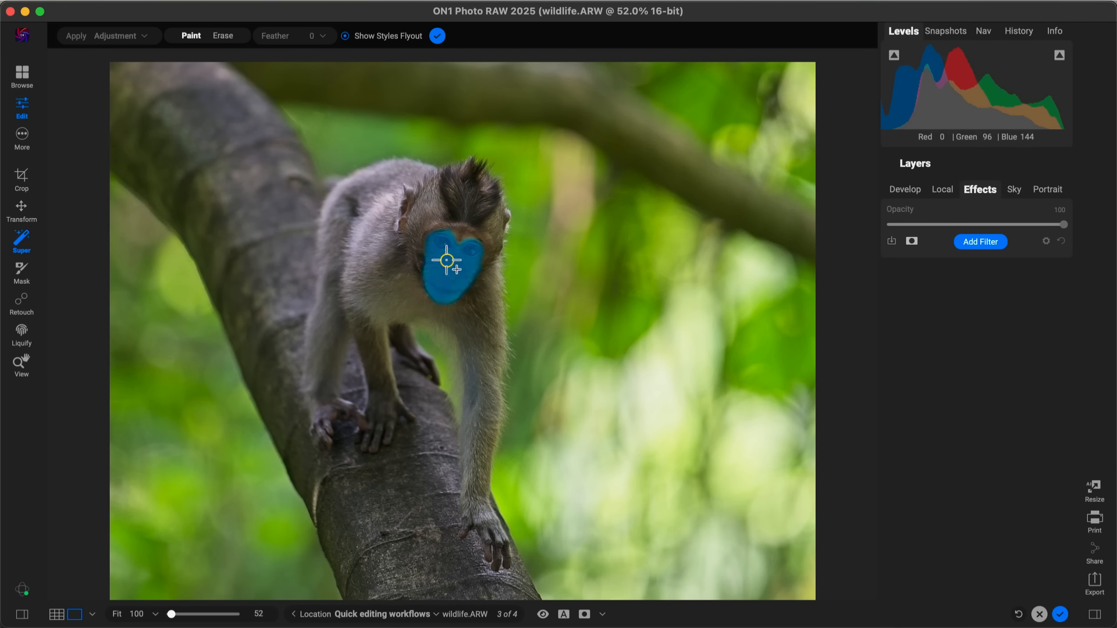
left_click(446, 261)
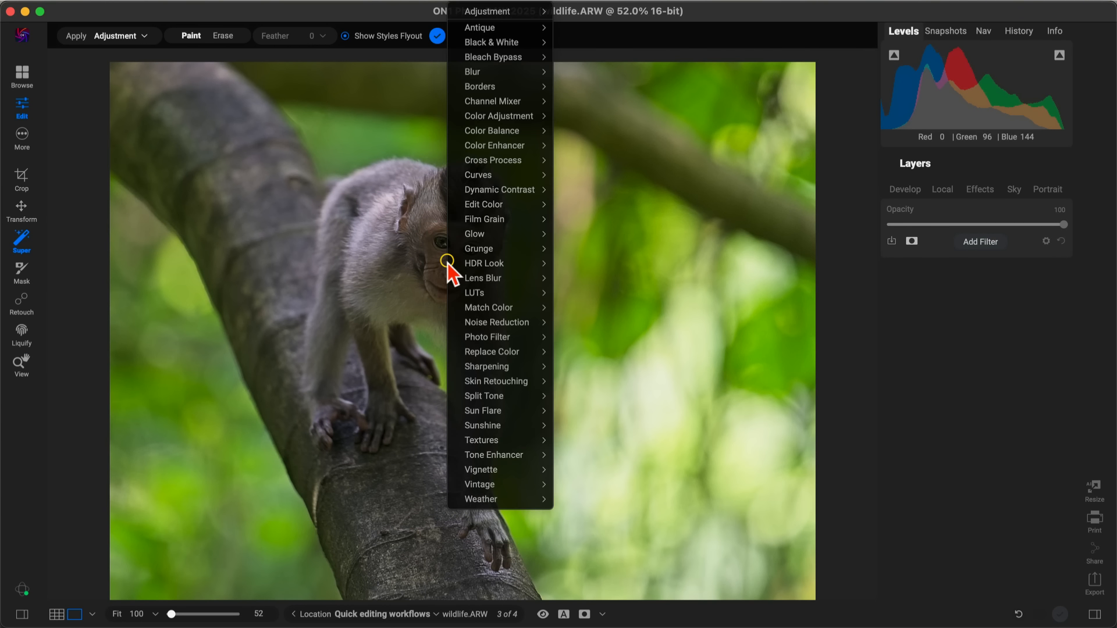
left_click(477, 16)
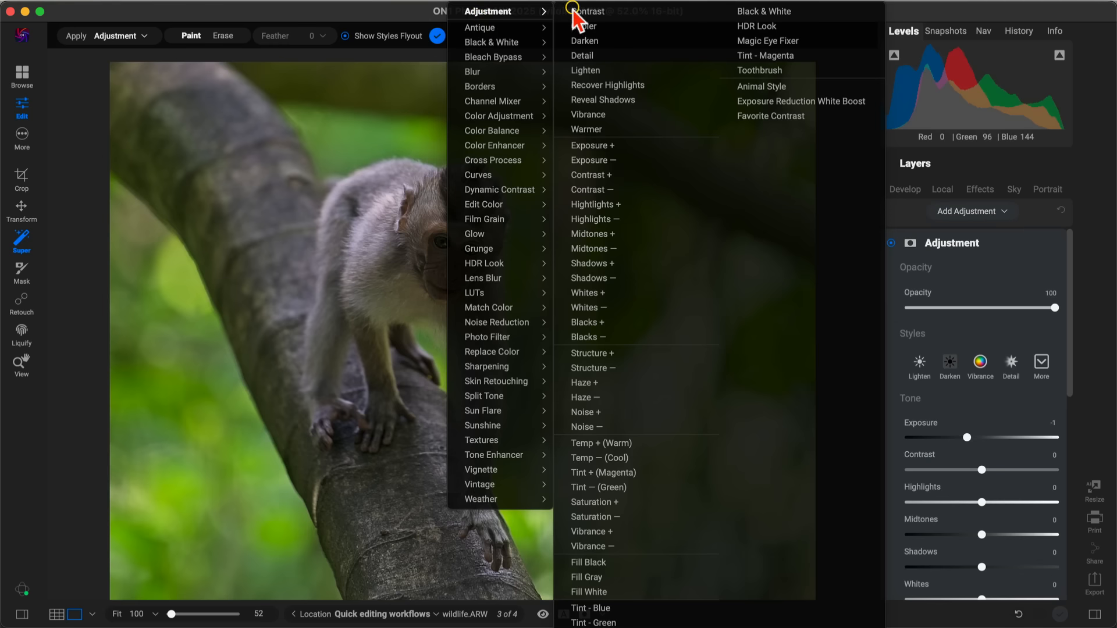
left_click(597, 233)
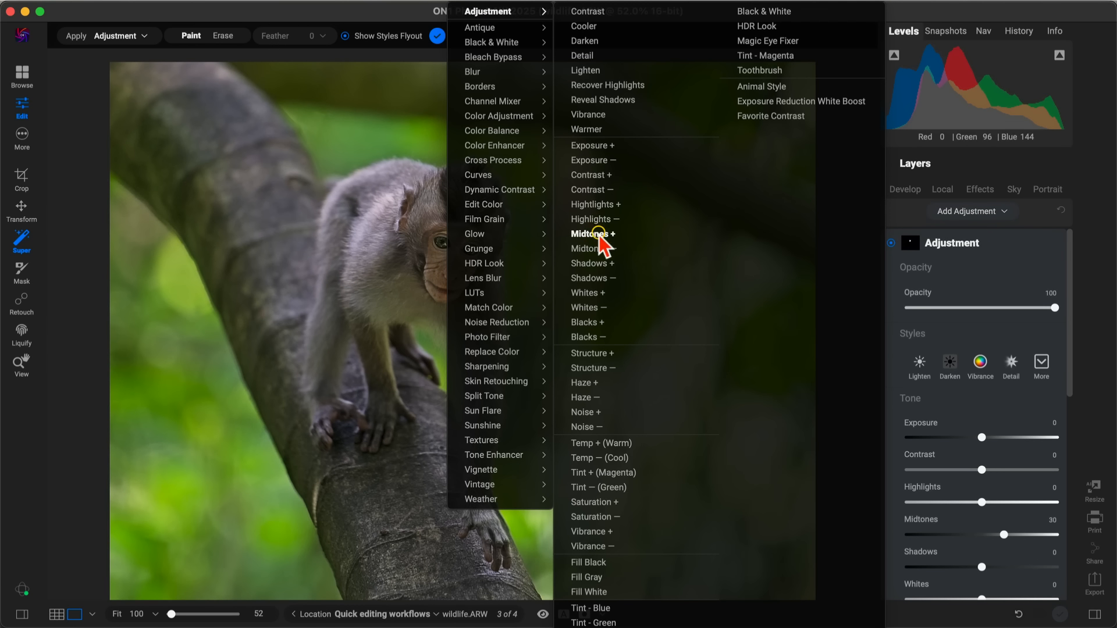
left_click(600, 235)
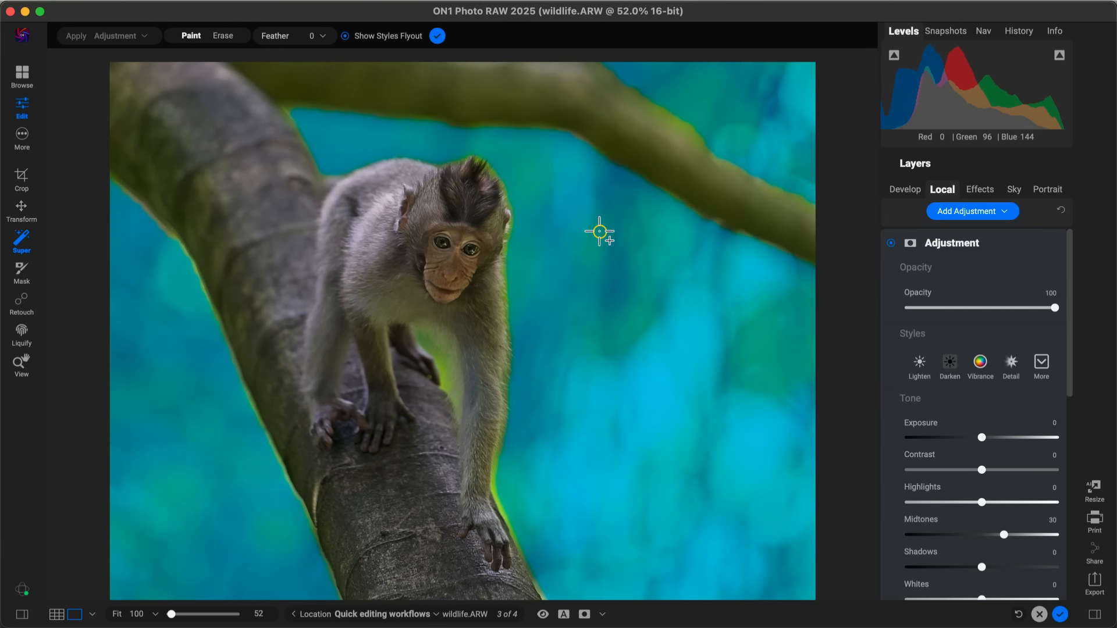
Feather the mask of the face adjustment to 30 while inspecting the monkey's face at 100%
key("z")
left_click(440, 215)
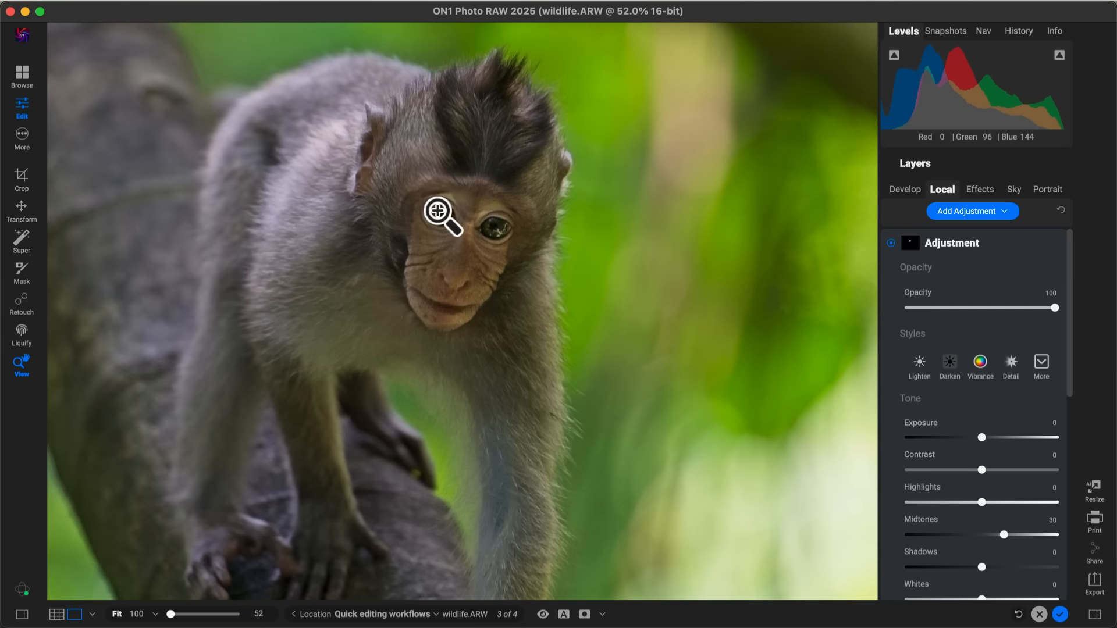
left_click(909, 245)
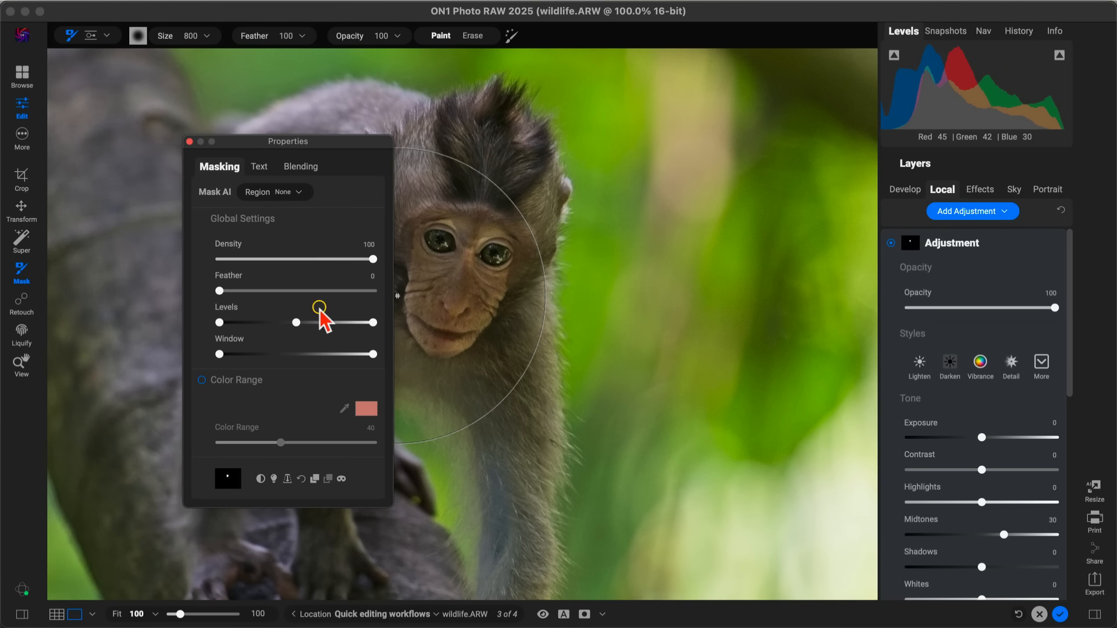
key("z")
left_click_drag(221, 291, 261, 292)
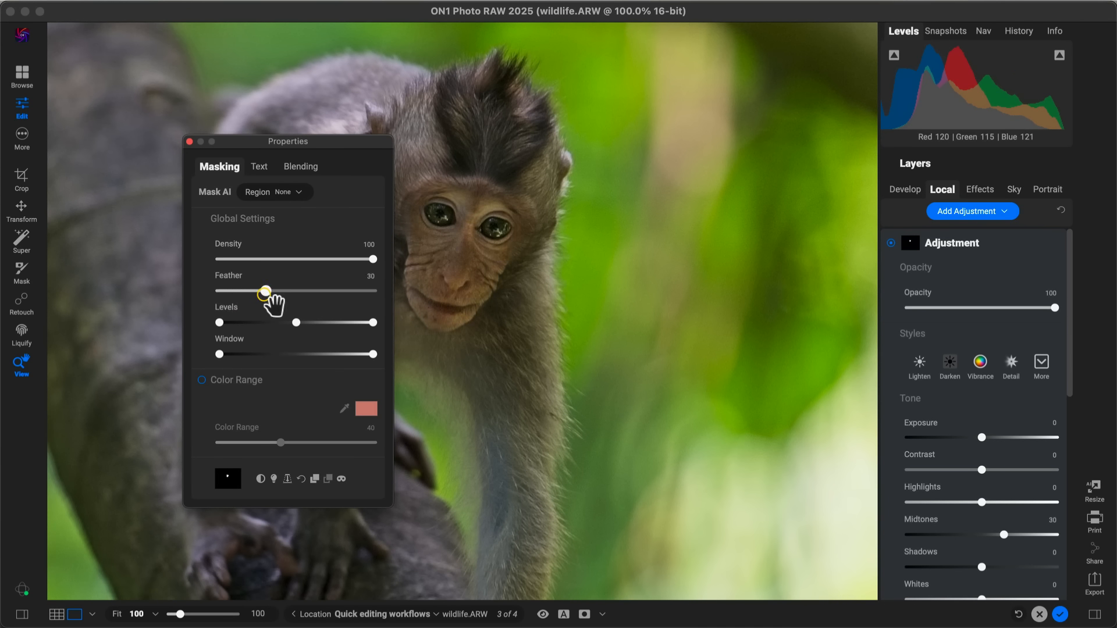
left_click(189, 142)
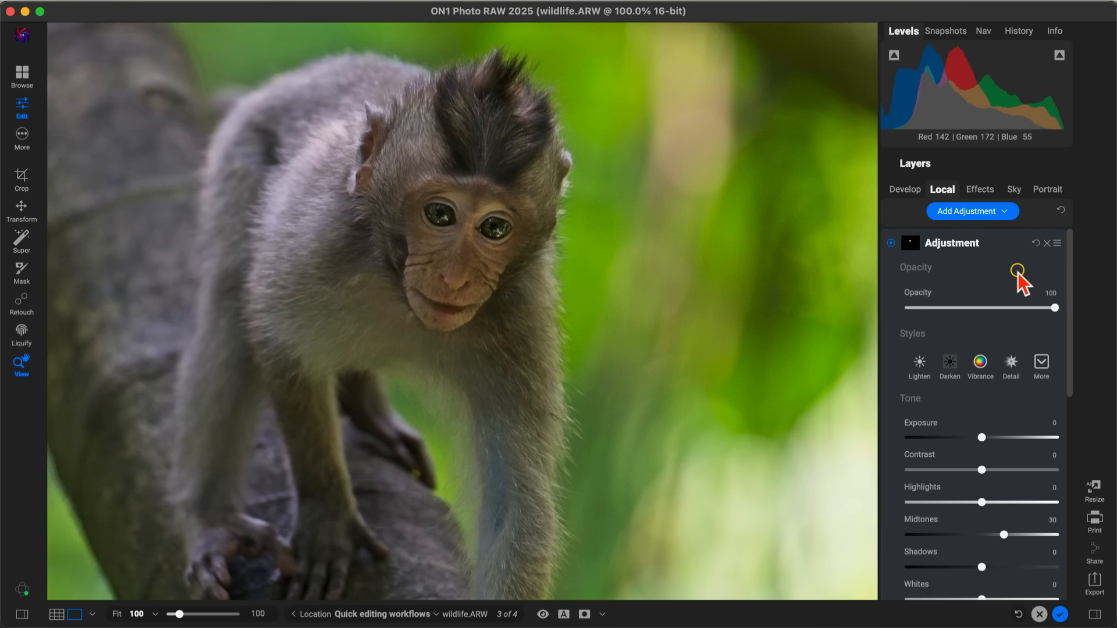
Compare the monkey's face with and without the local Midtones adjustment by toggling that adjustment off and on
left_click(889, 243)
left_click(890, 243)
left_click(890, 243)
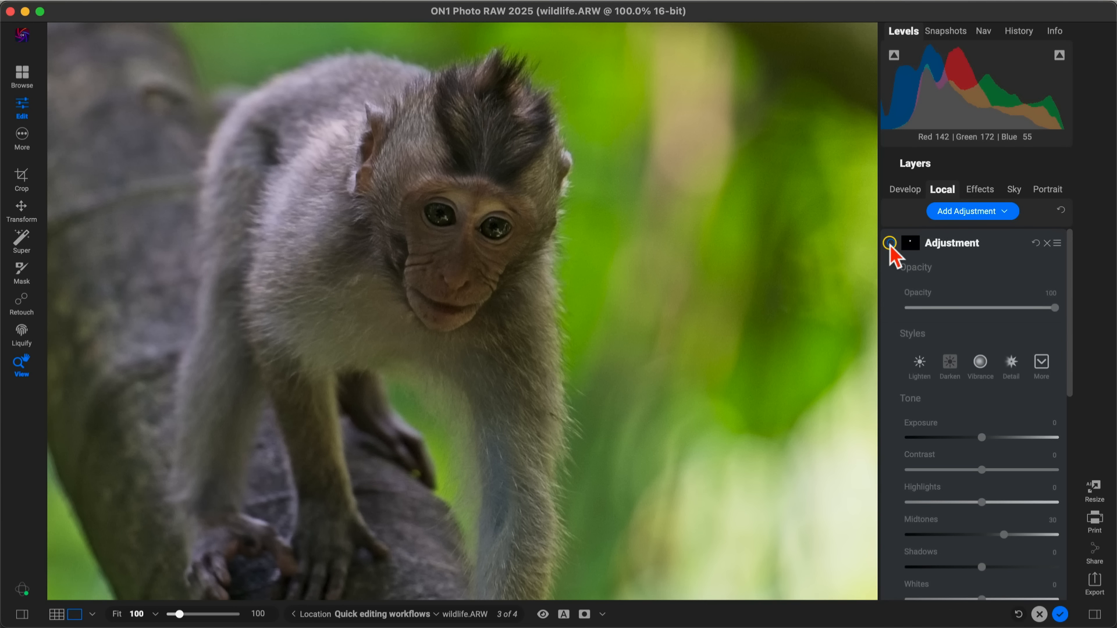
left_click(890, 243)
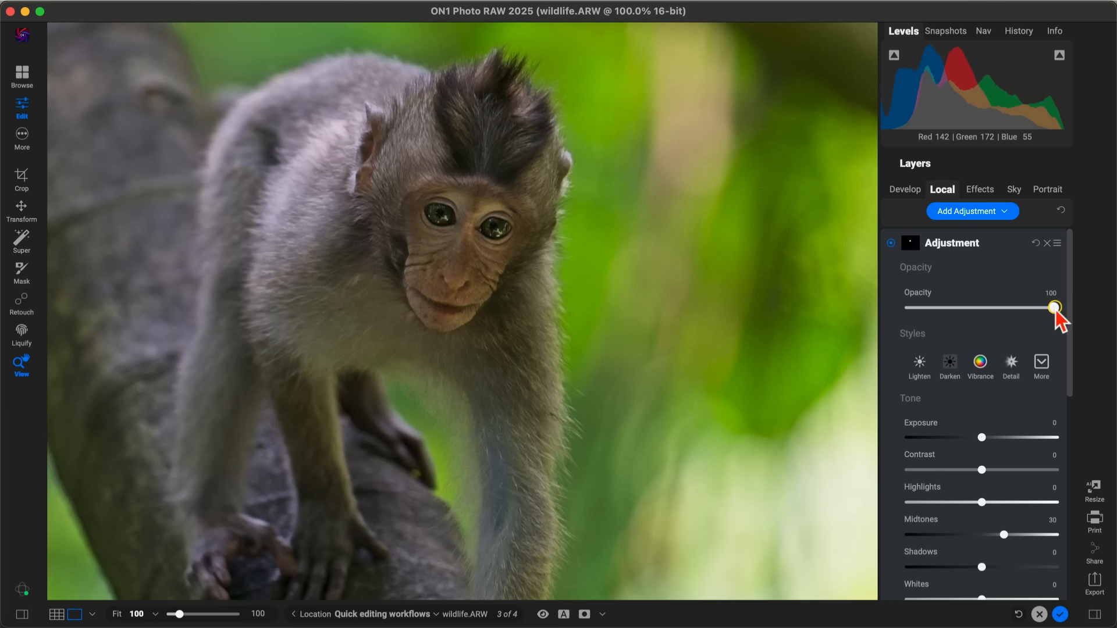
scroll(1019, 362, "down", 2)
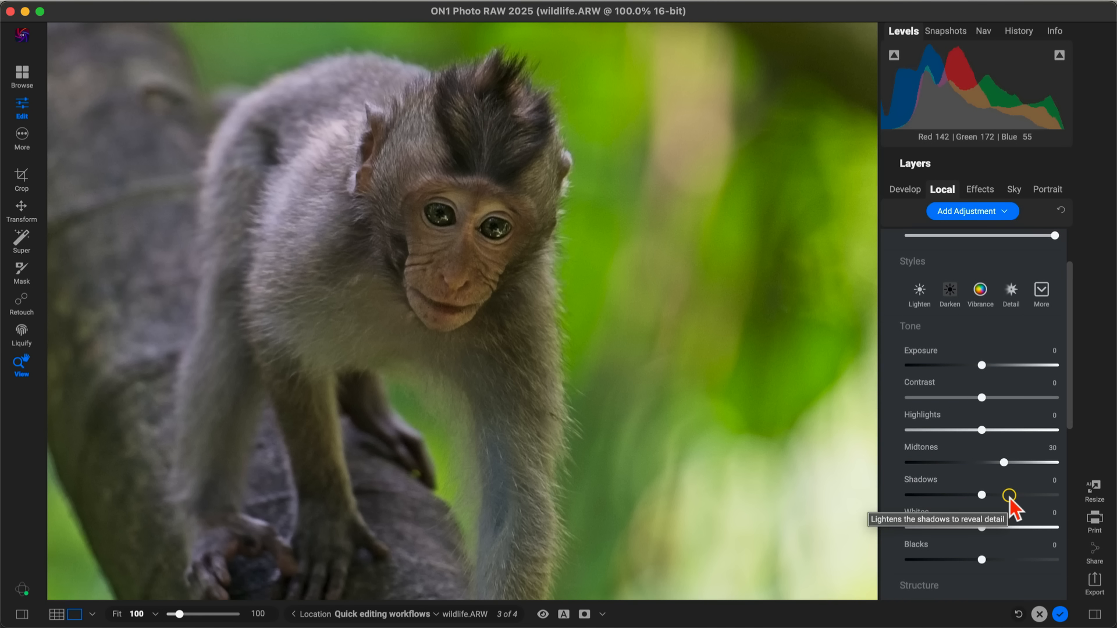
scroll(1010, 500, "up", 2)
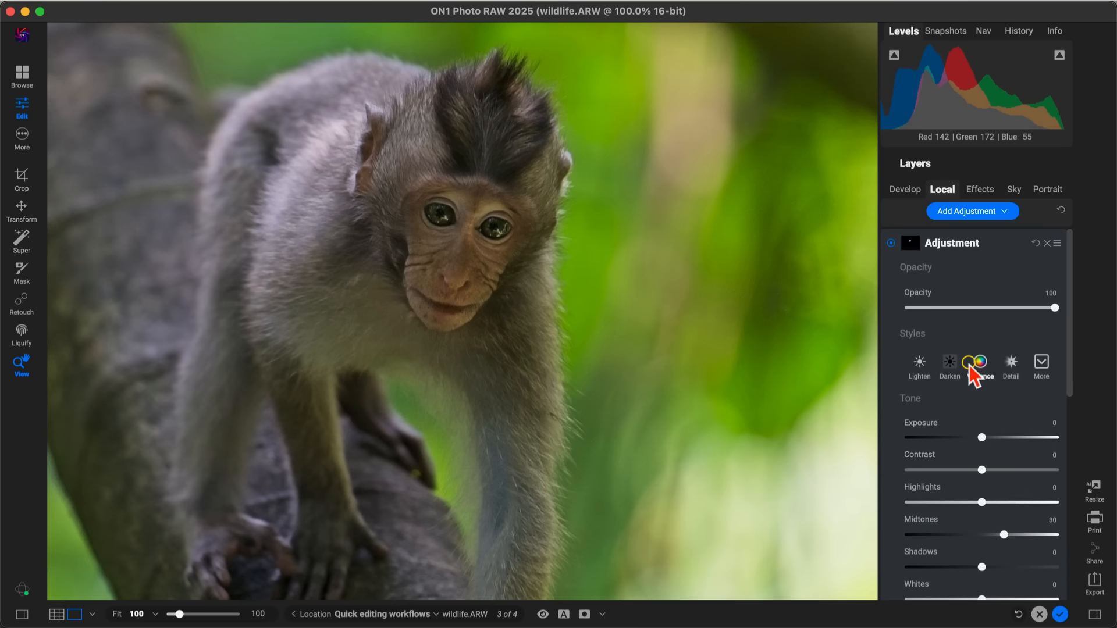
left_click(889, 243)
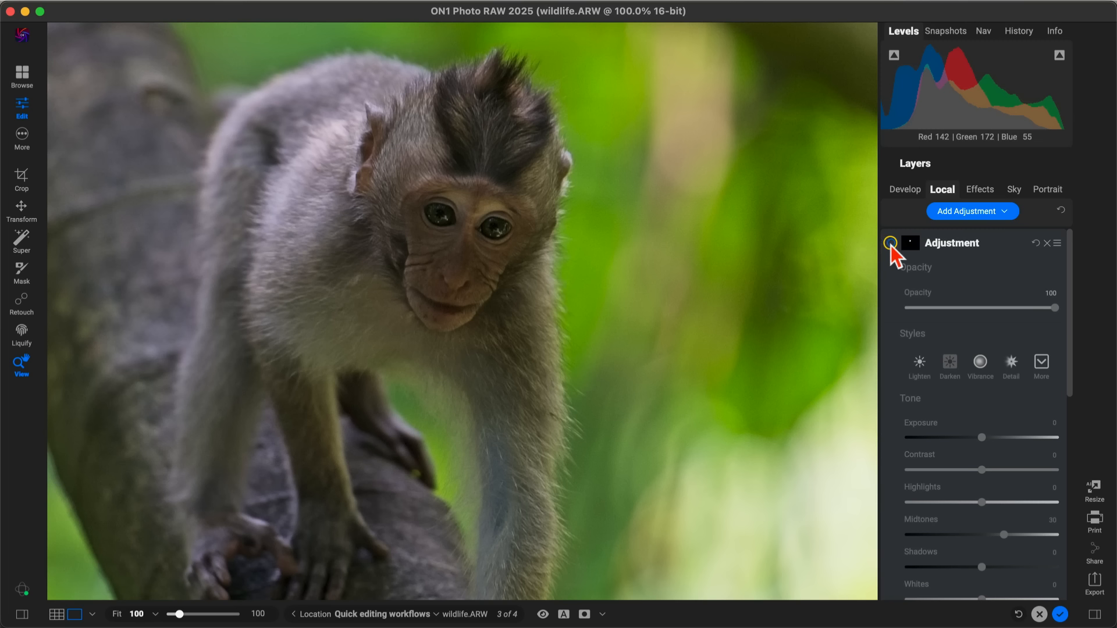
left_click(890, 243)
left_click(891, 243)
left_click(890, 243)
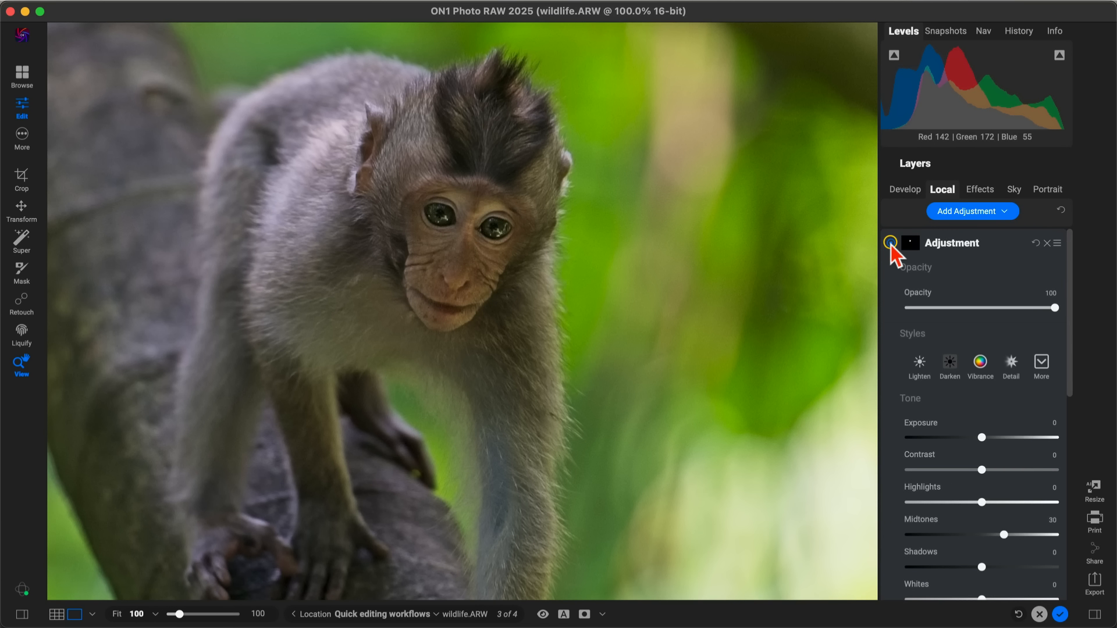
Fit the whole photo in view and add a Vignette filter with the Big Softy style
left_click(976, 190)
left_click(667, 241)
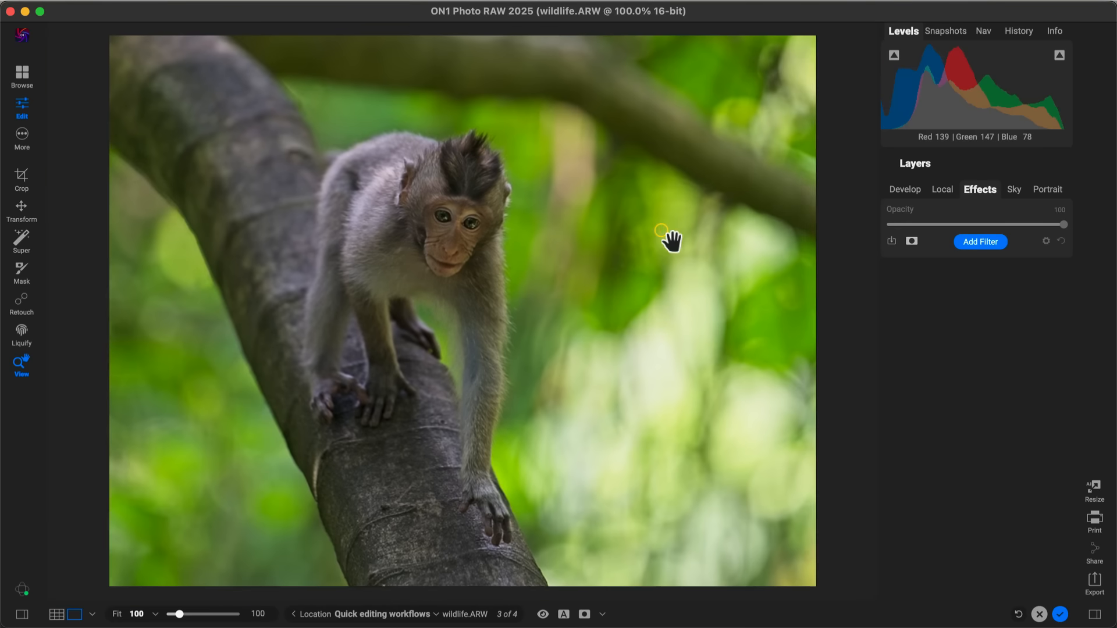
left_click(945, 240)
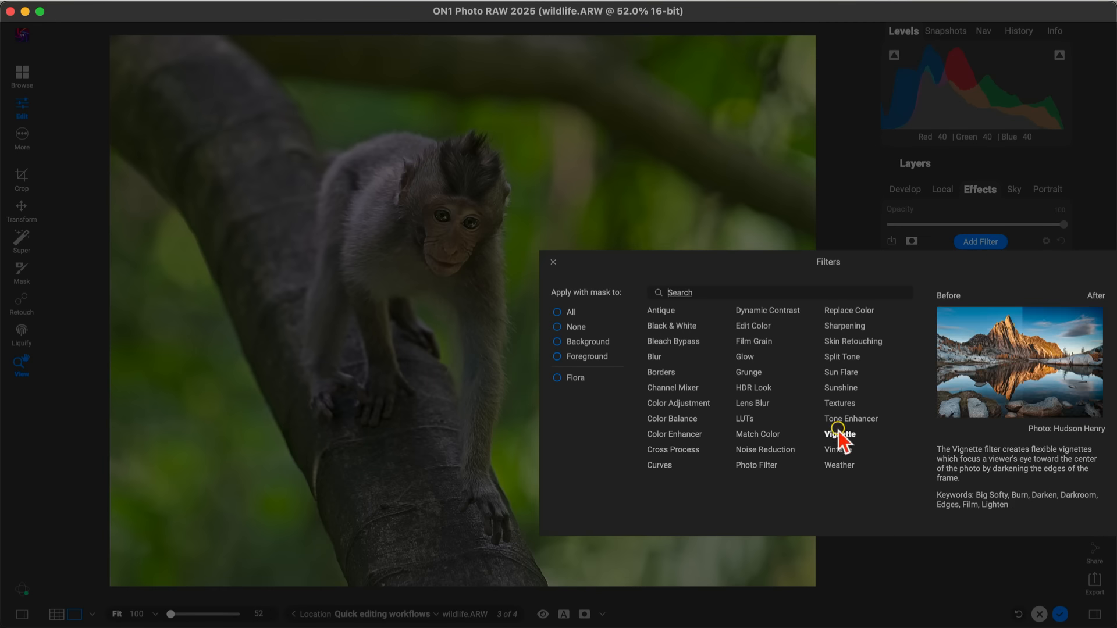
left_click(839, 432)
left_click(985, 399)
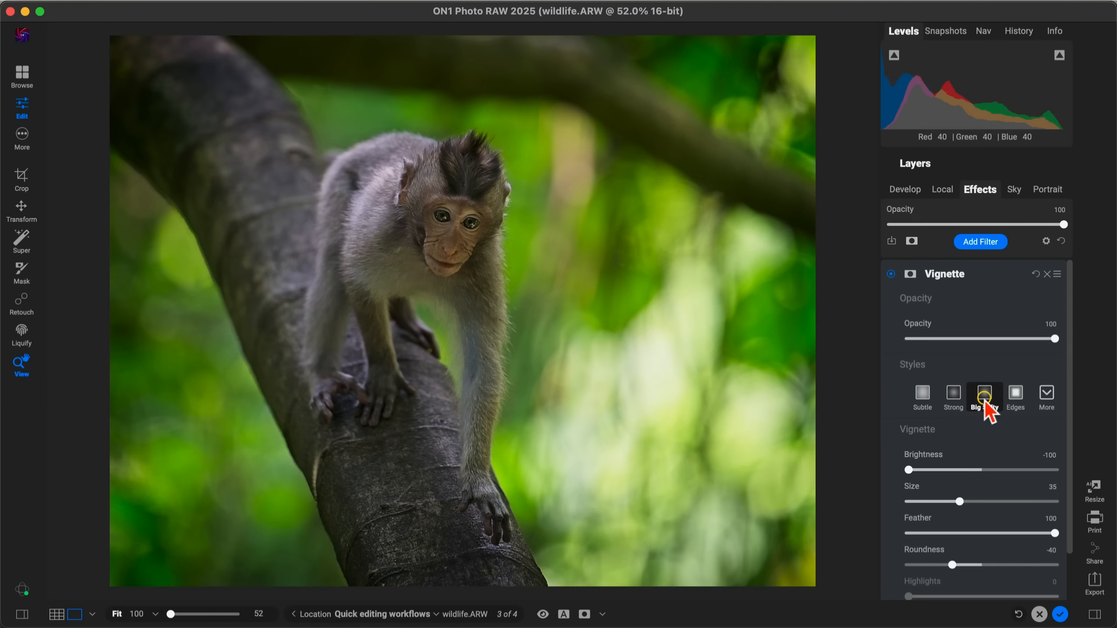
Center the vignette on the monkey's face
scroll(984, 400, "down", 2)
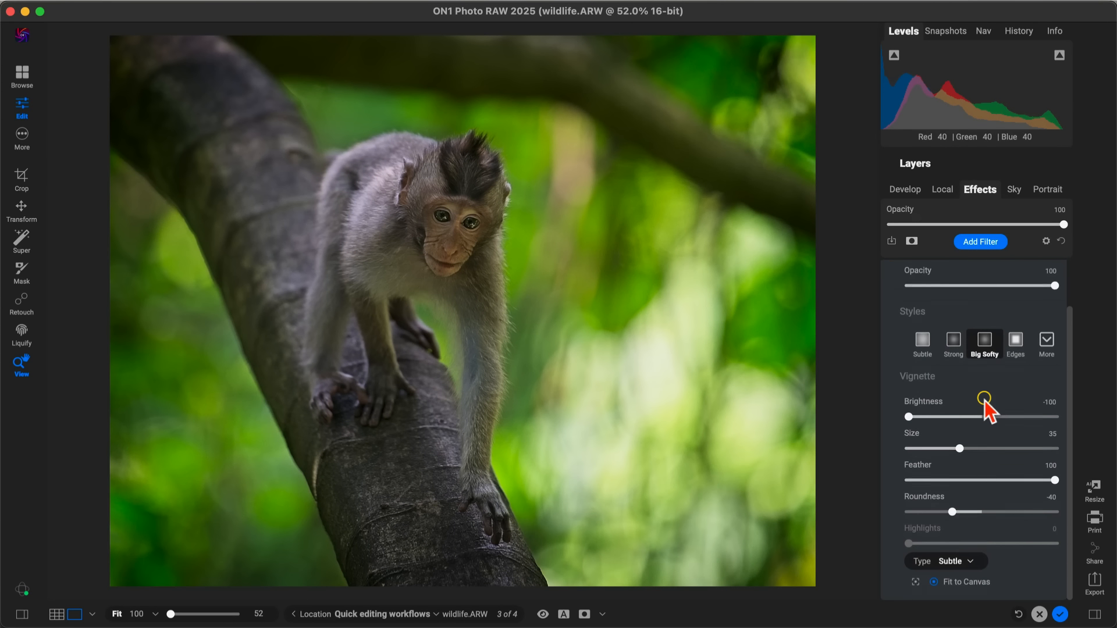
left_click(915, 582)
left_click_drag(469, 341, 448, 259)
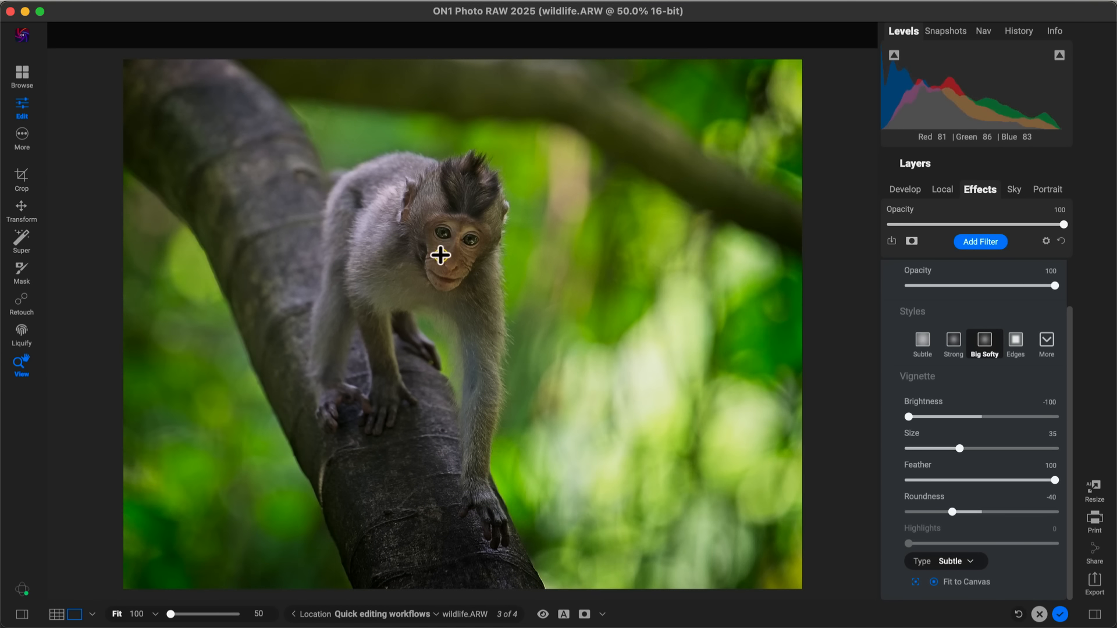
left_click(441, 262)
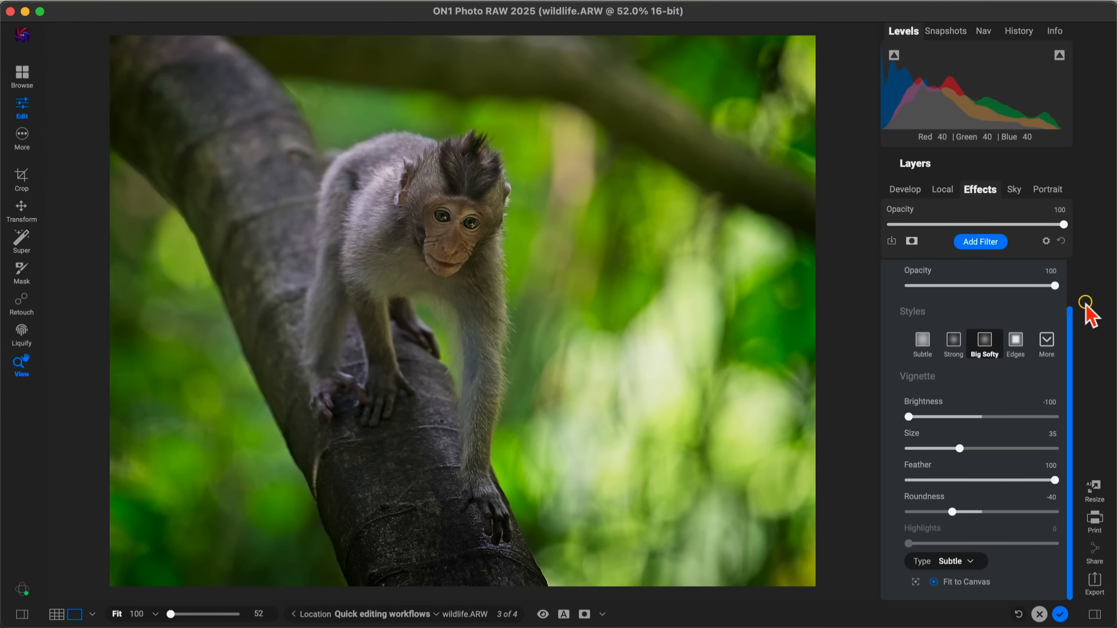
Preview the photo with and without the vignette, and compare the full edit with the original in a split view, sweeping the divider across the monkey
scroll(955, 290, "up", 2)
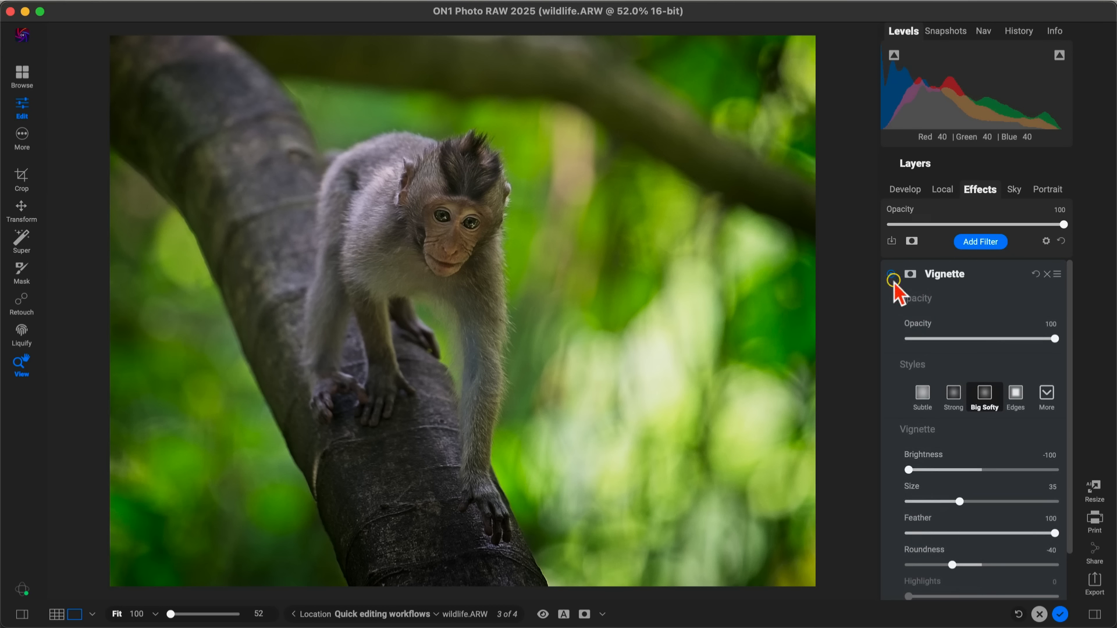
left_click(892, 275)
left_click(891, 275)
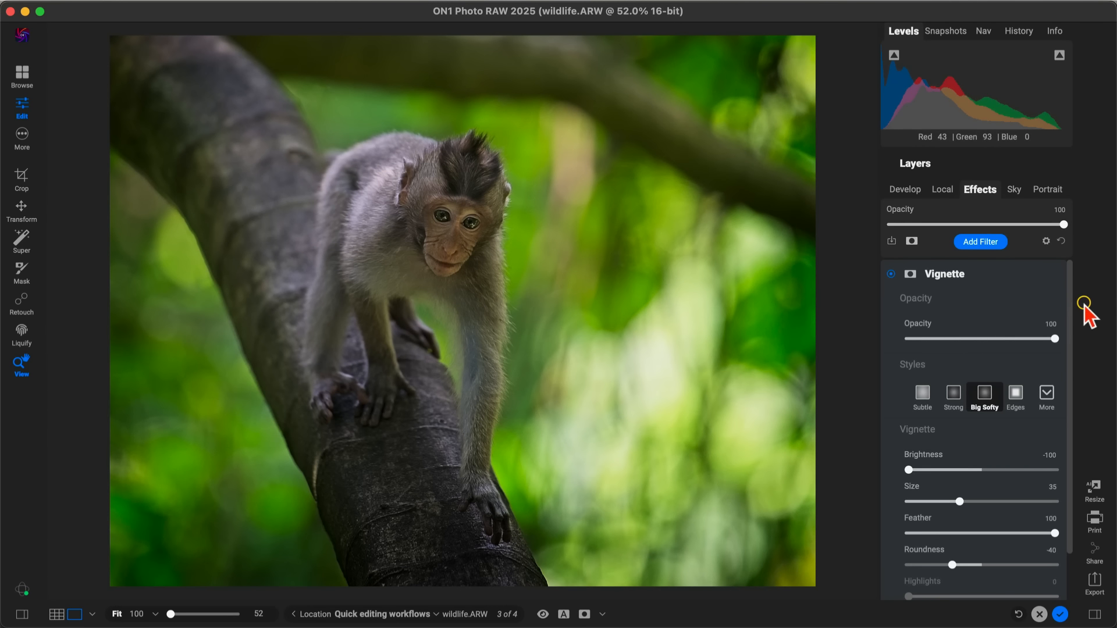
left_click(564, 614)
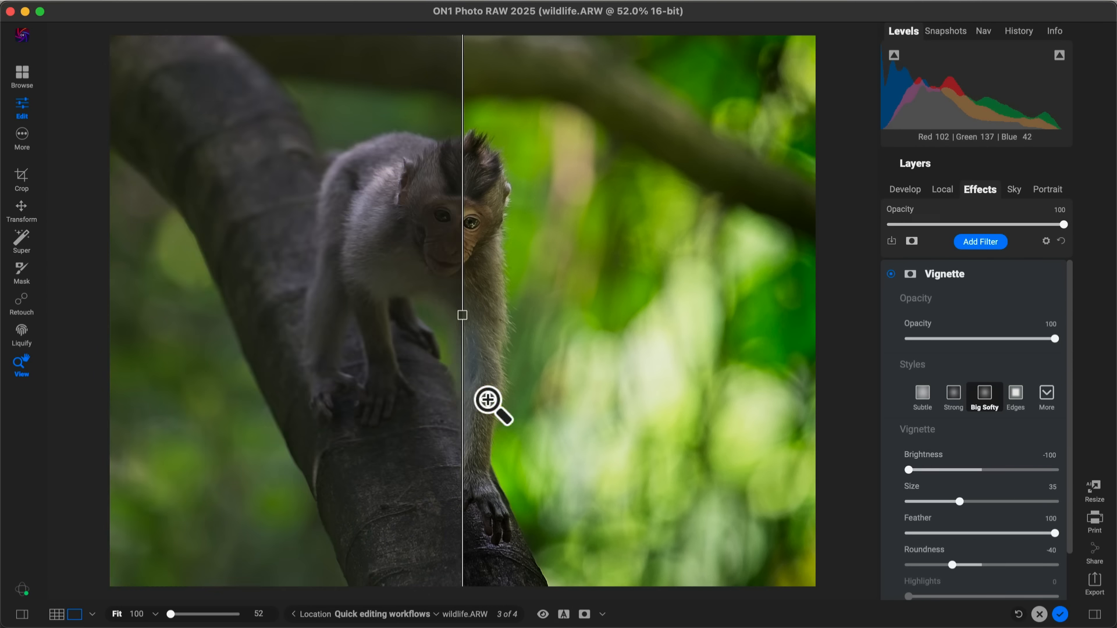
left_click_drag(461, 315, 106, 345)
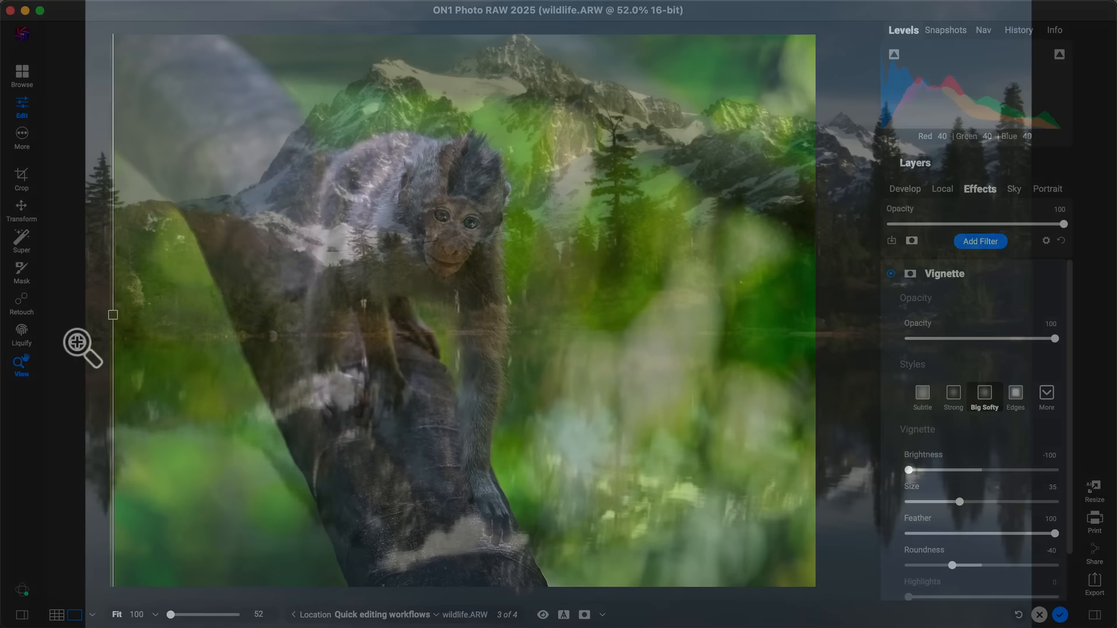